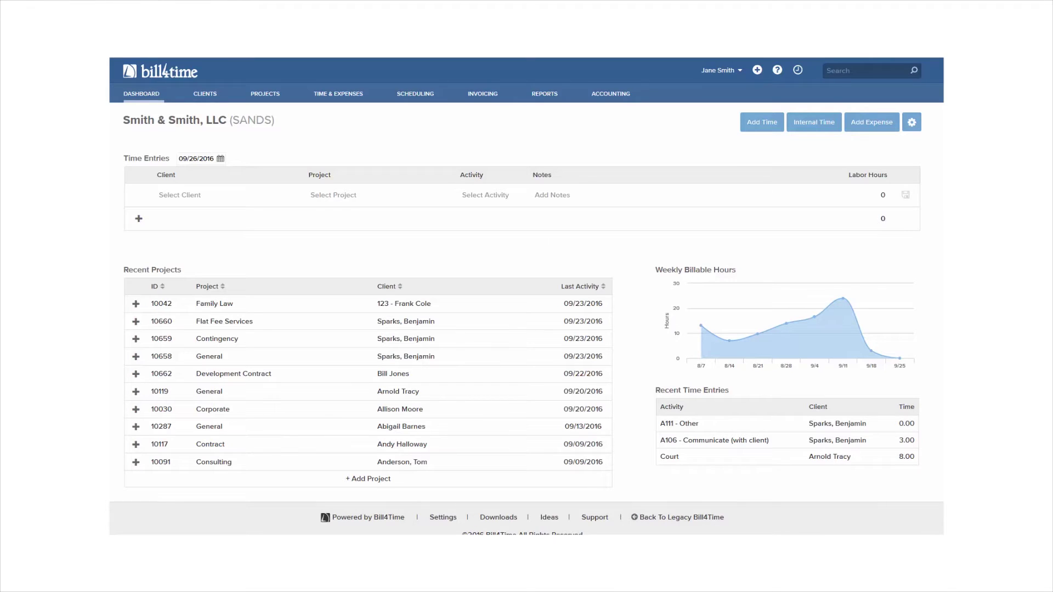
# - Open the firm Settings page from the user name menu
pyautogui.click(721, 78)
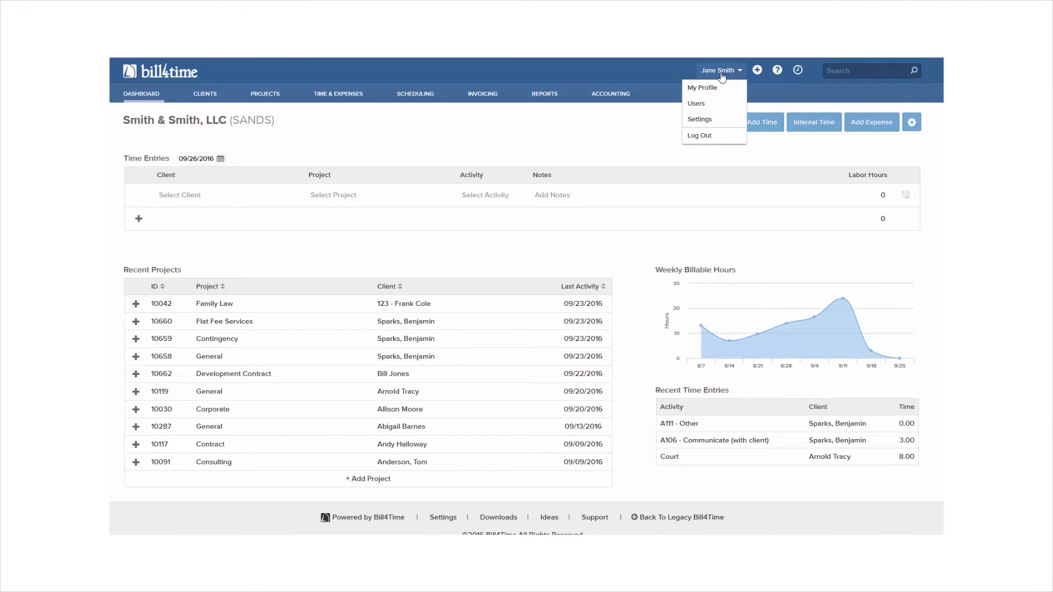
pyautogui.click(719, 120)
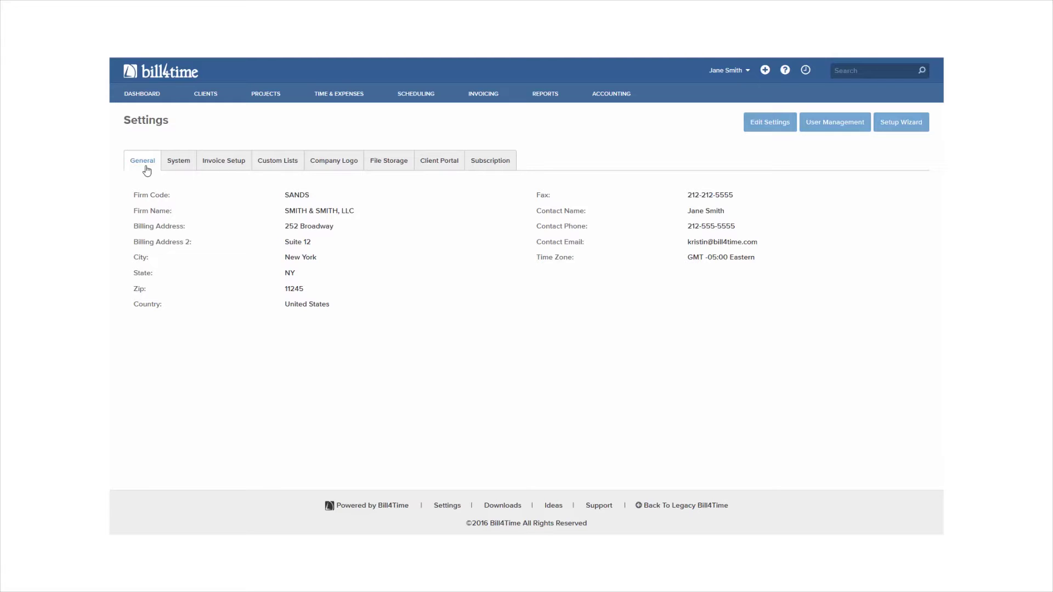
# - Edit and save the System settings, then move on to Invoice Setup
pyautogui.click(173, 168)
pyautogui.click(776, 124)
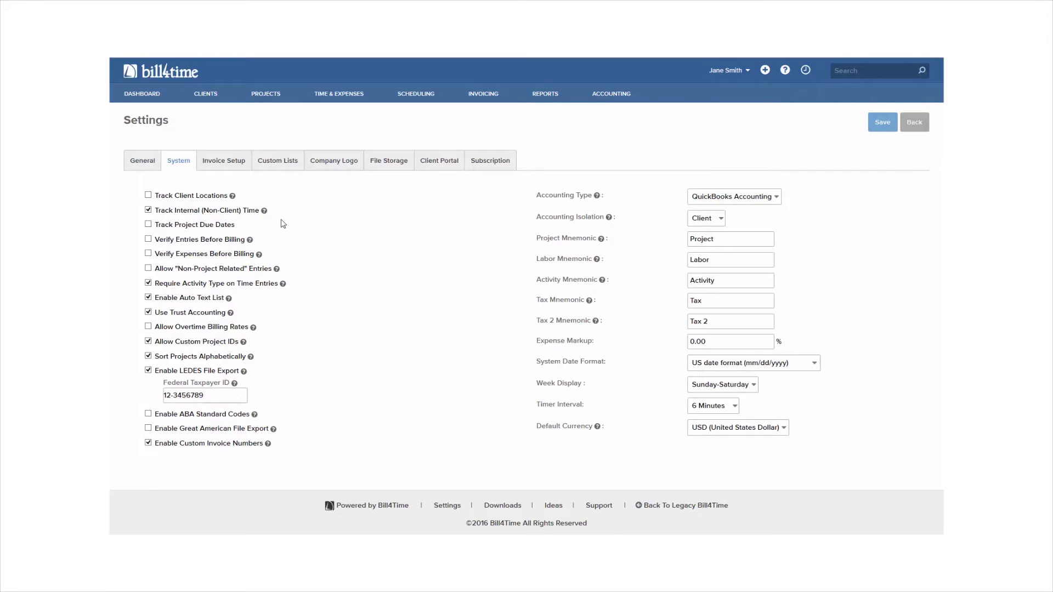
pyautogui.moveTo(263, 216)
pyautogui.moveTo(600, 244)
pyautogui.click(883, 123)
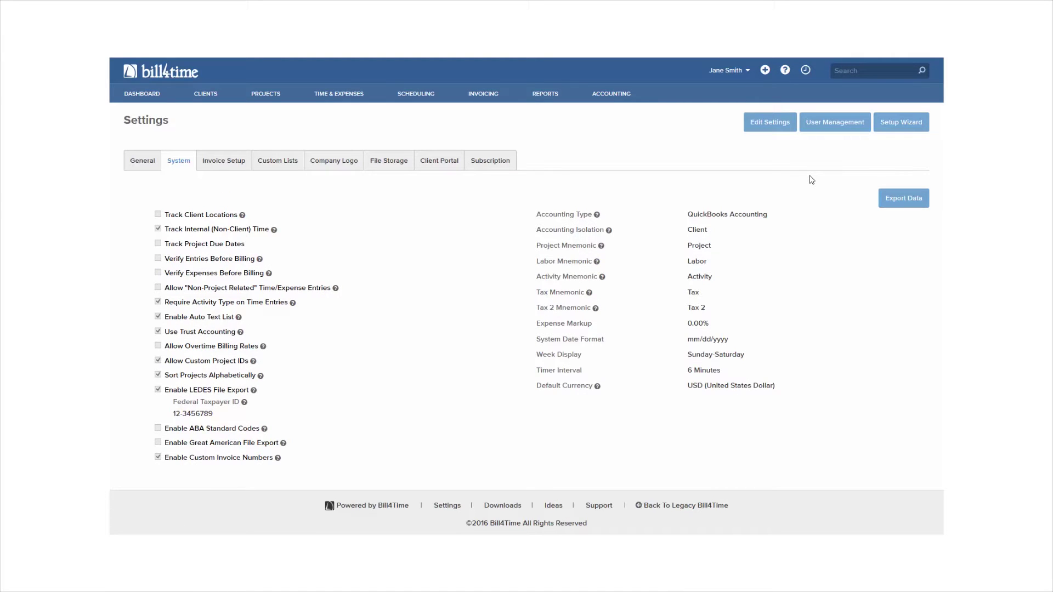
pyautogui.click(235, 162)
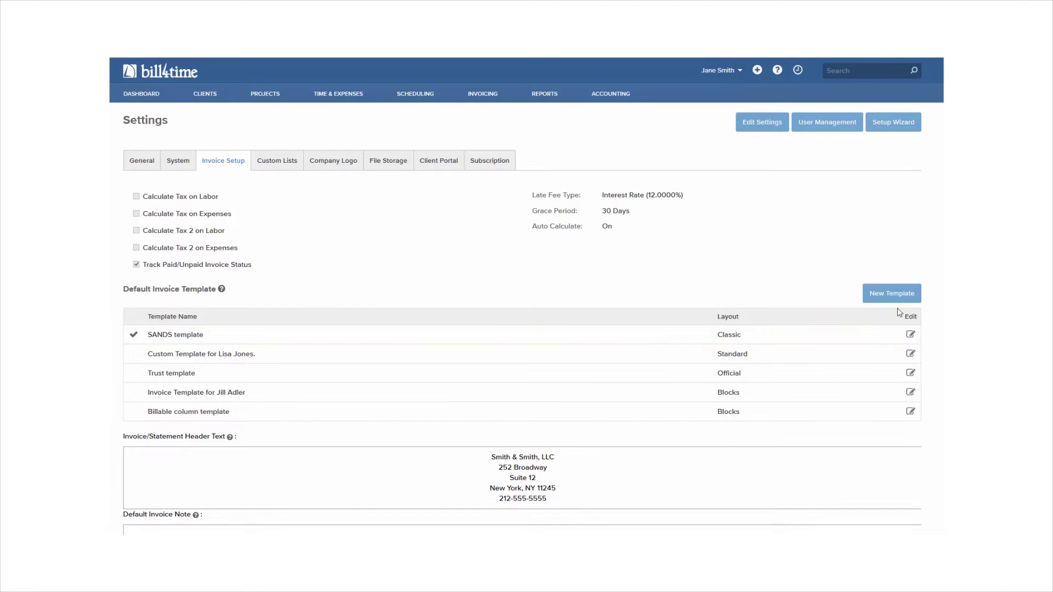
# - Edit the SANDS invoice template, check its Classic design and preview, and save after confirming
pyautogui.scroll(-1, 900, 312)
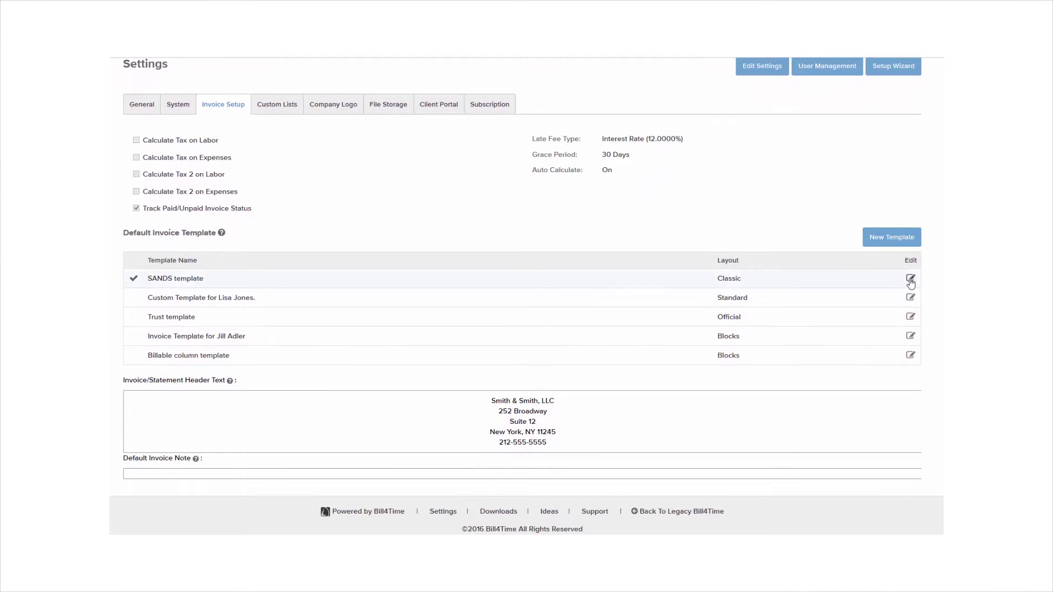
pyautogui.click(910, 279)
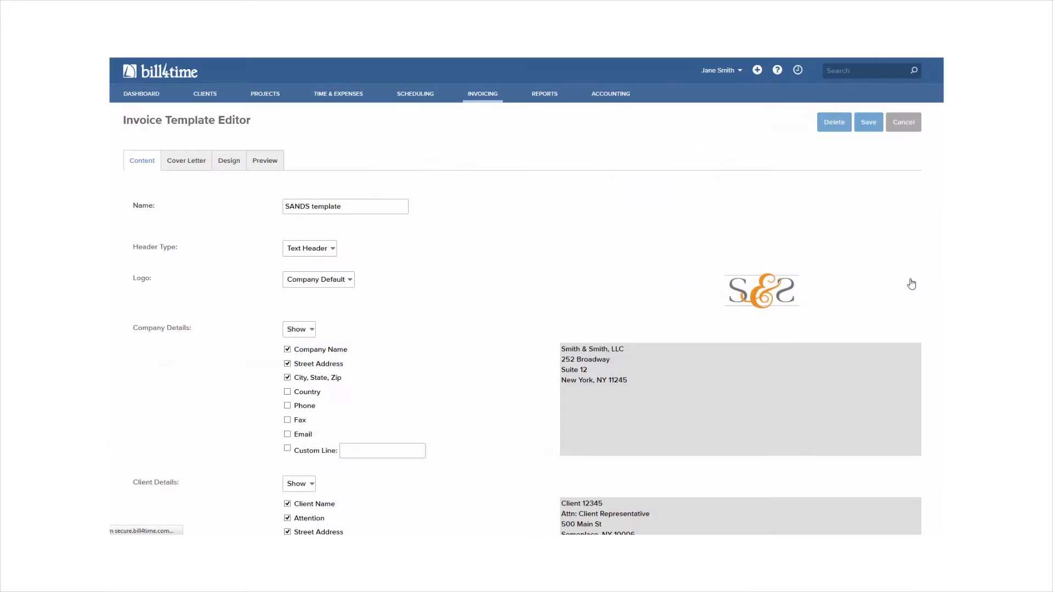
pyautogui.scroll(-1, 901, 285)
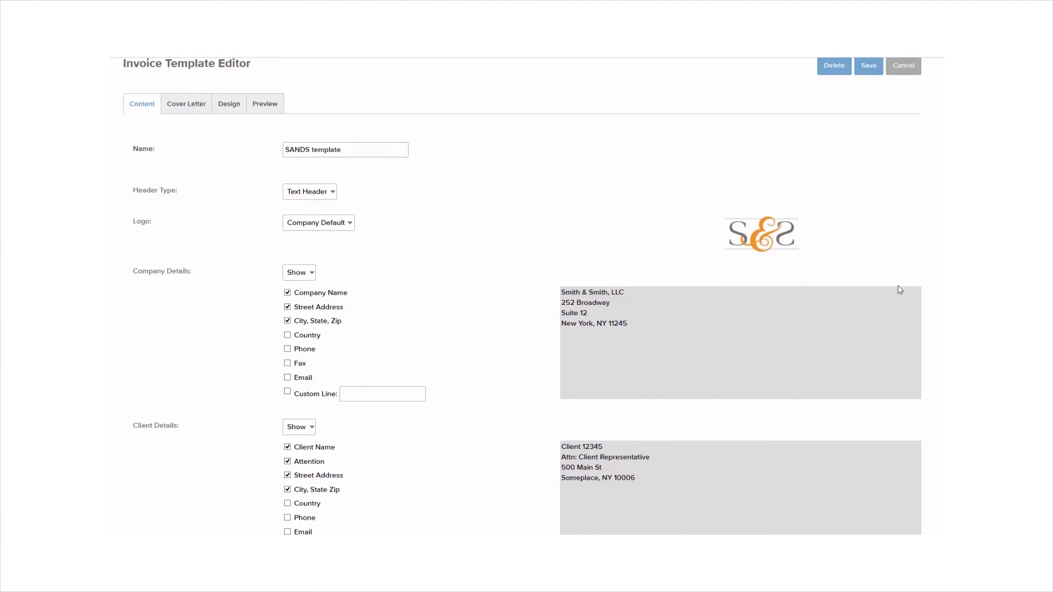
pyautogui.scroll(-2, 897, 285)
pyautogui.scroll(3, 400, 318)
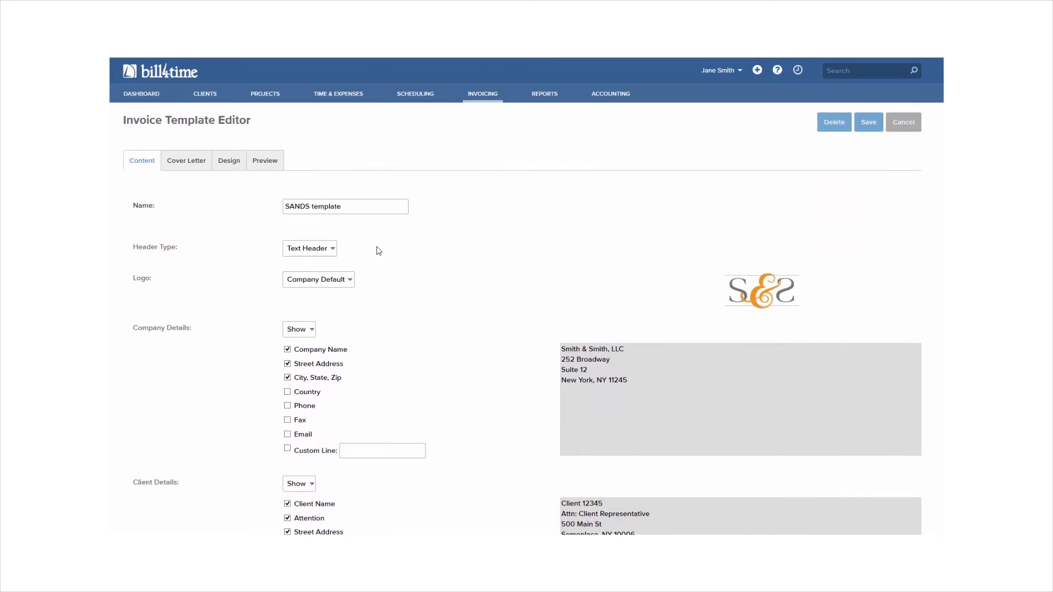
pyautogui.click(240, 164)
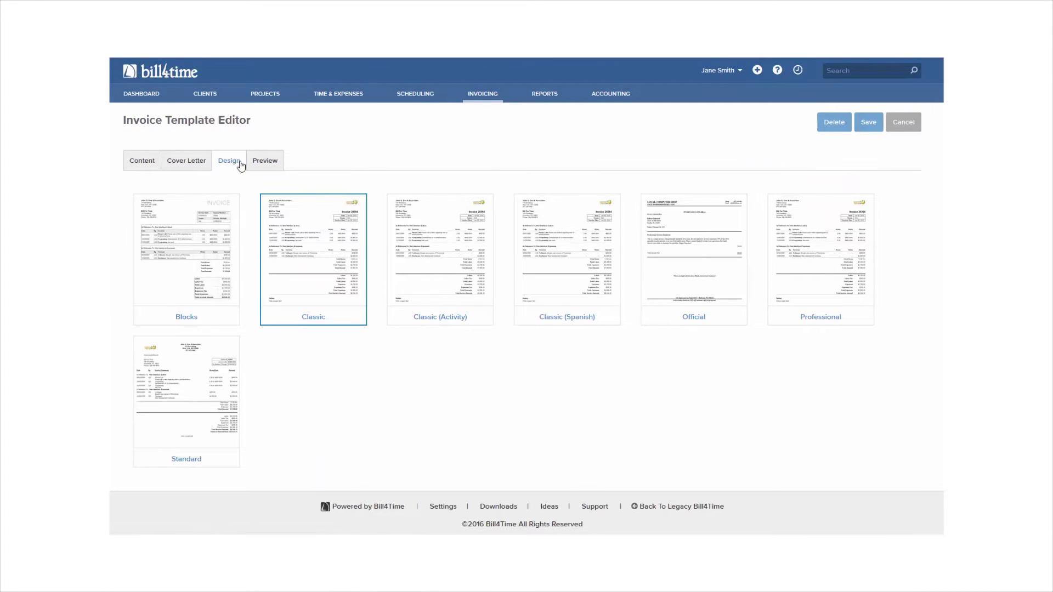
pyautogui.click(264, 163)
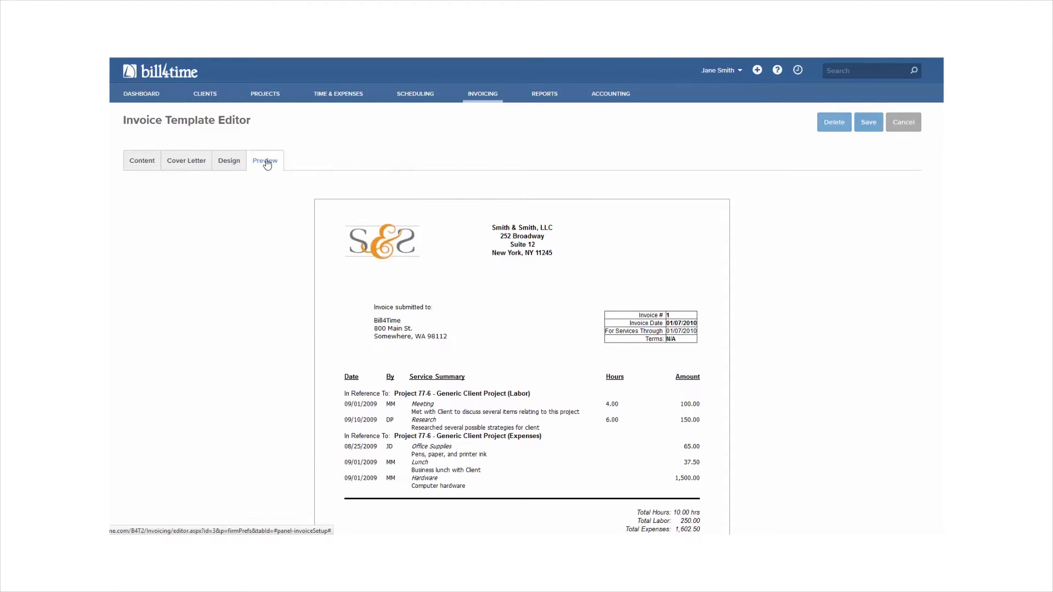
pyautogui.click(873, 130)
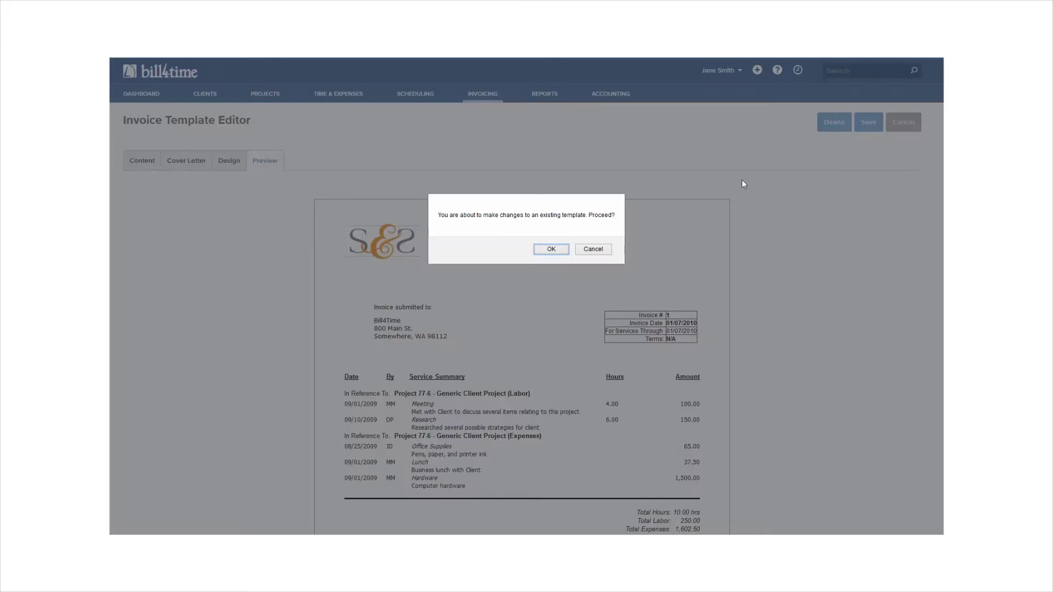
pyautogui.click(562, 249)
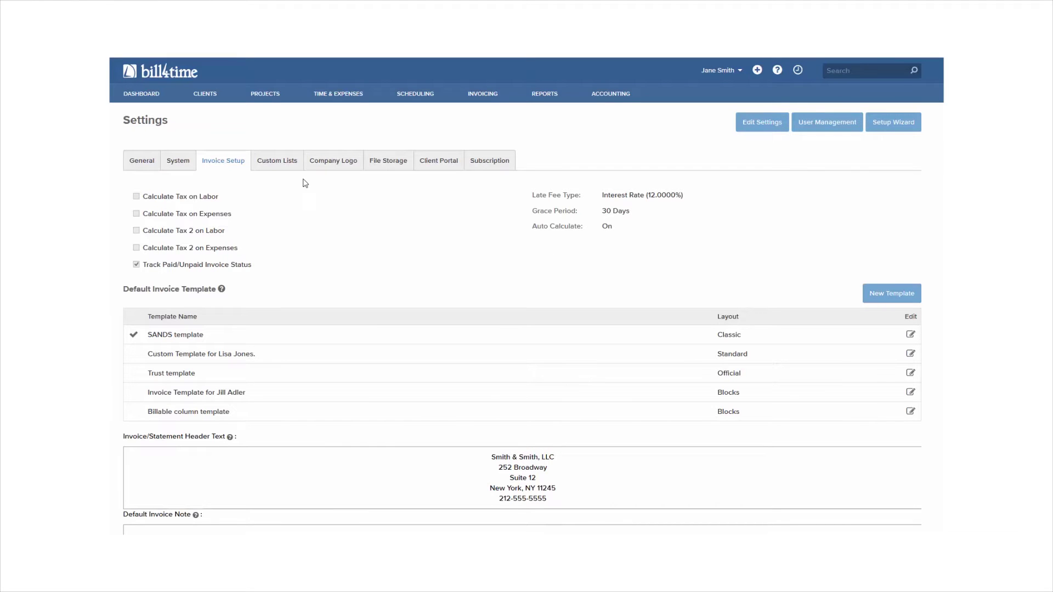
# - Review Custom Lists and Billable Activity Types rates, then the Company Logo and File Storage settings
pyautogui.click(292, 165)
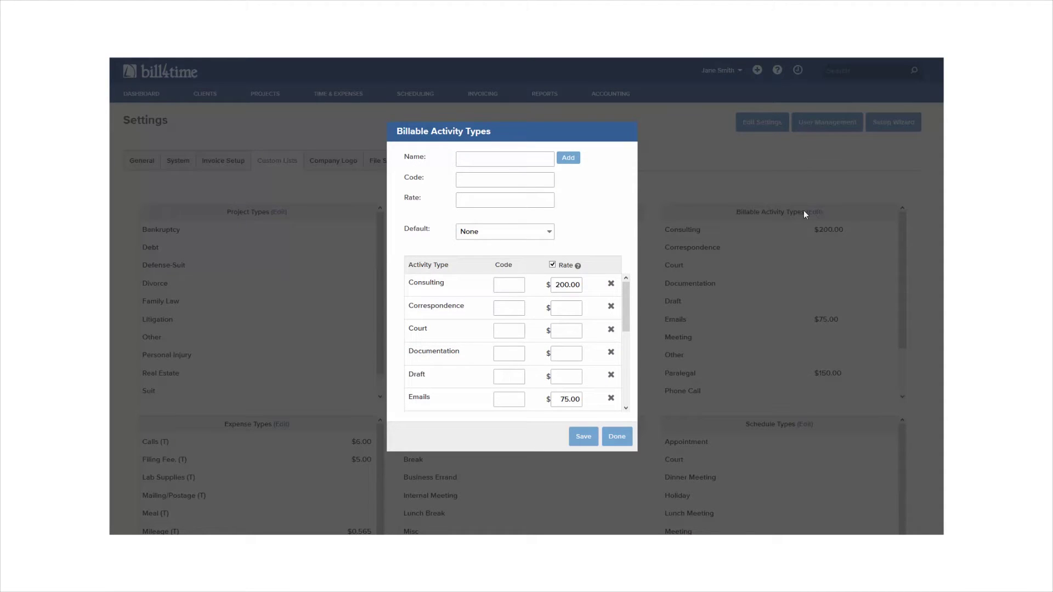
pyautogui.scroll(-2, 609, 257)
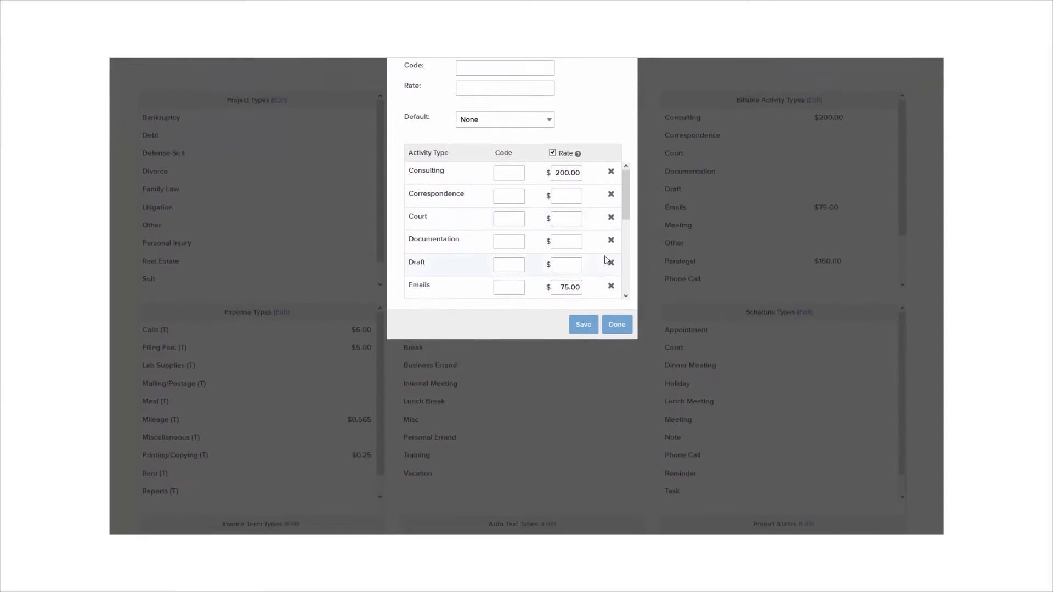
pyautogui.scroll(2, 606, 260)
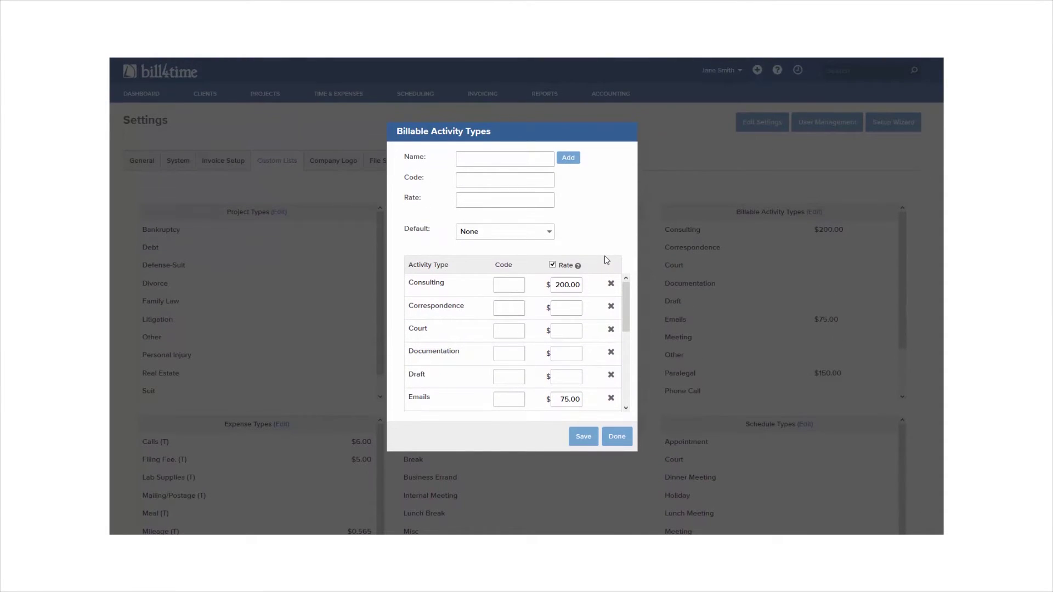
pyautogui.moveTo(625, 300); pyautogui.dragTo(623, 331)
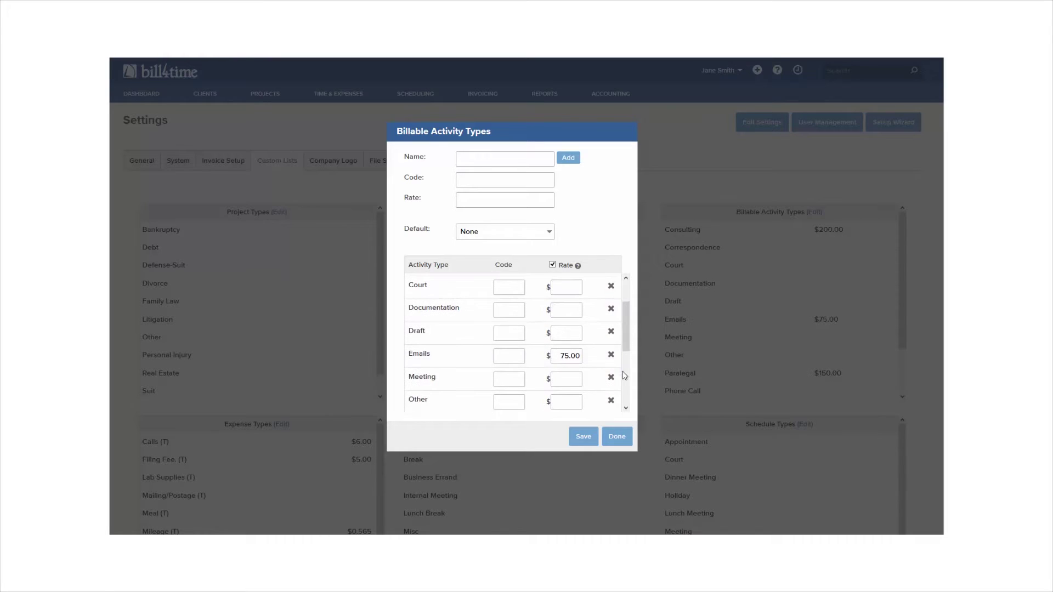
pyautogui.click(616, 437)
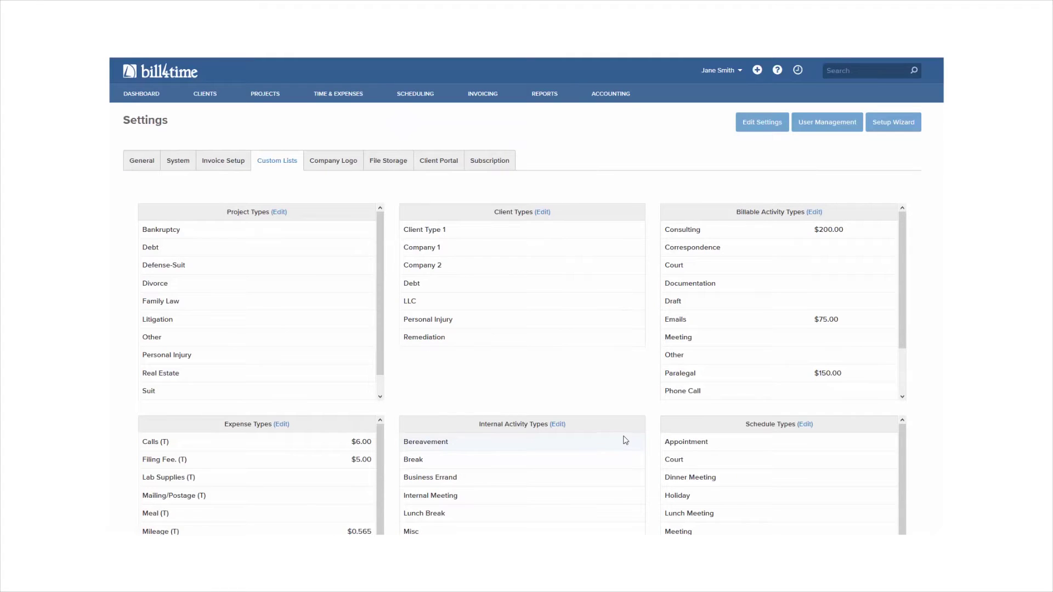
pyautogui.click(340, 163)
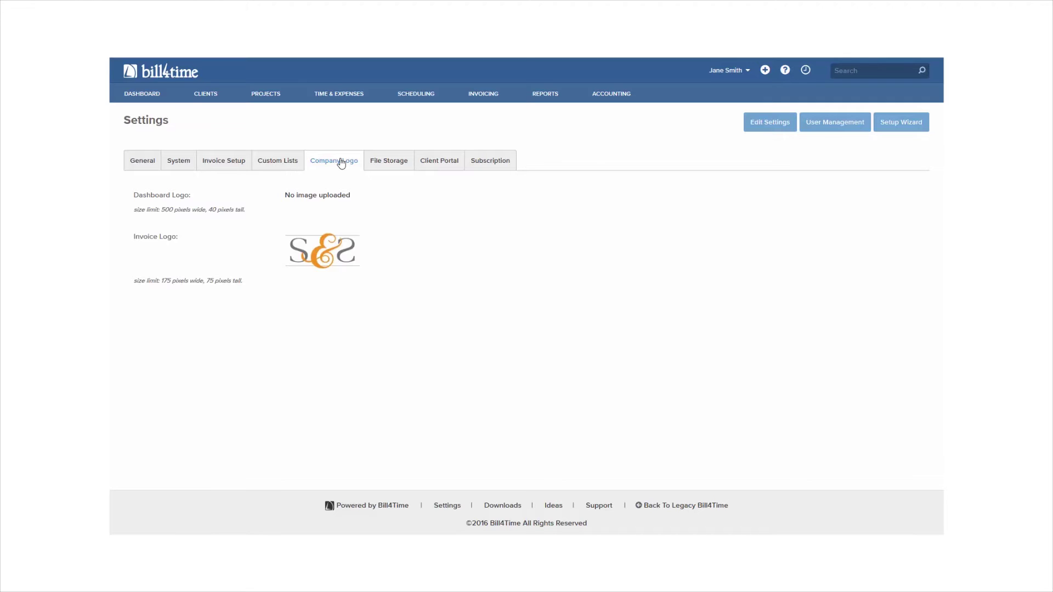
pyautogui.click(383, 166)
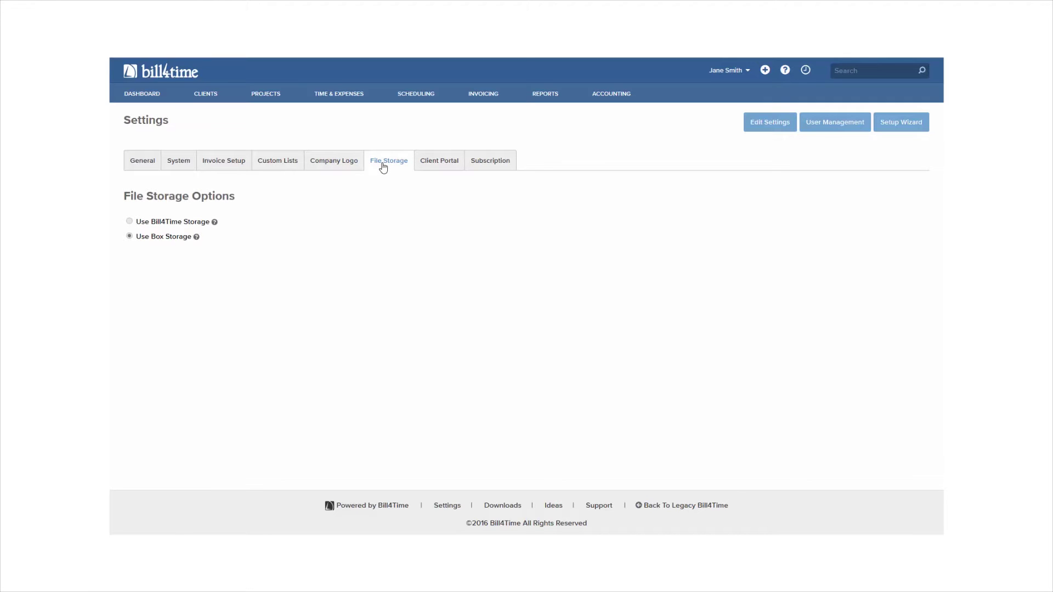
# - Look through the Client Portal and Subscription tabs, then bring up the firm's user list
pyautogui.click(433, 166)
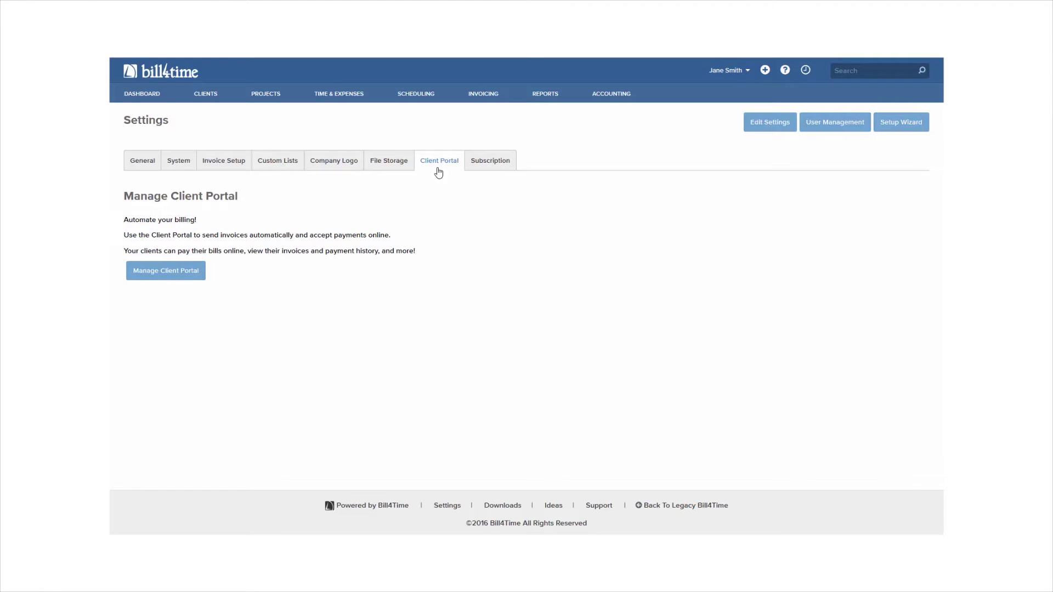
pyautogui.click(484, 167)
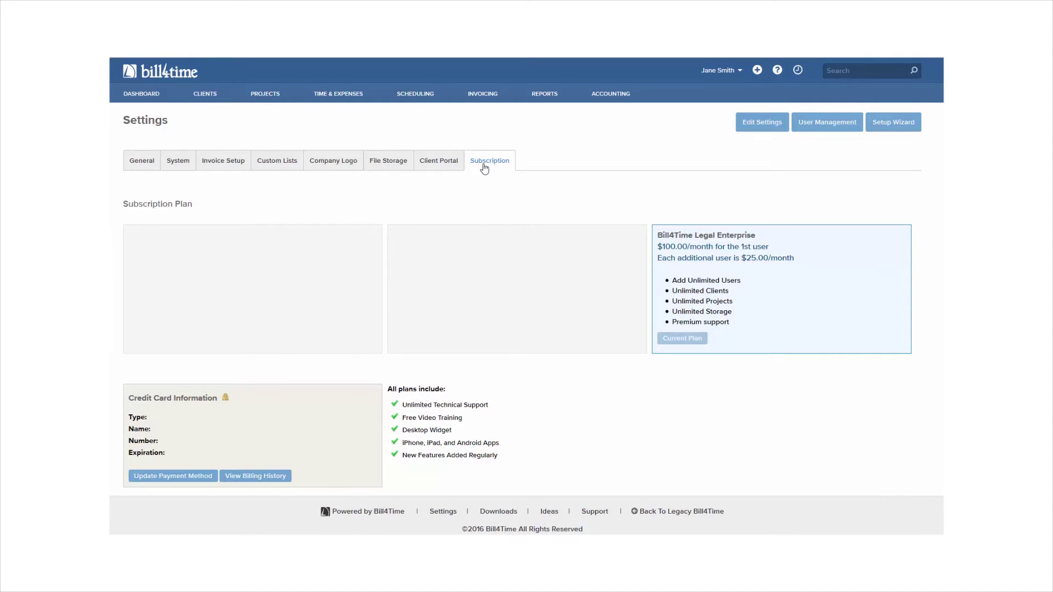
pyautogui.click(843, 126)
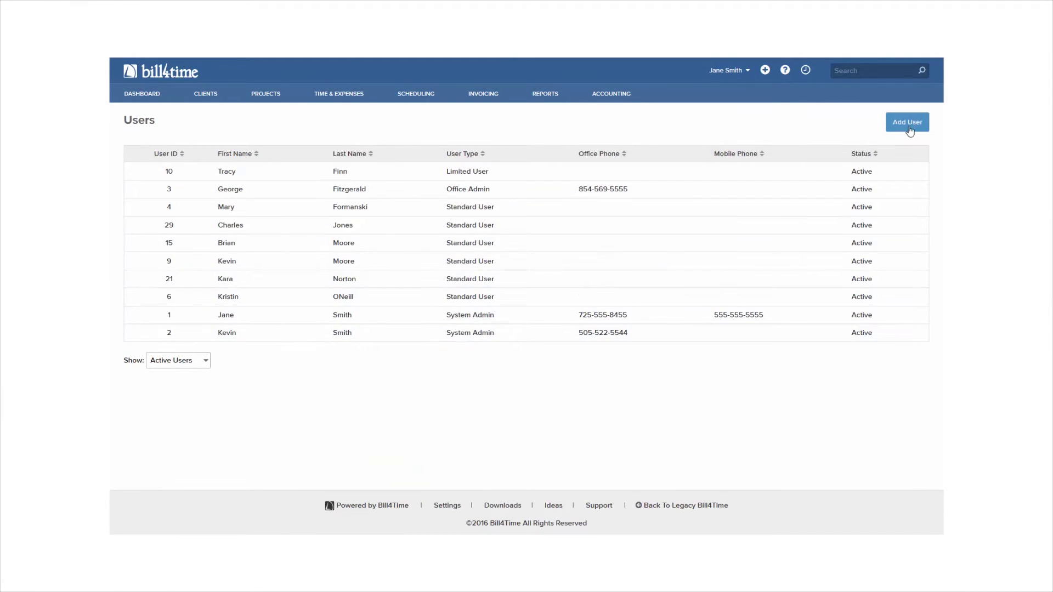
# - Edit the system admin user, keep them as not a contractor, and save
pyautogui.click(481, 315)
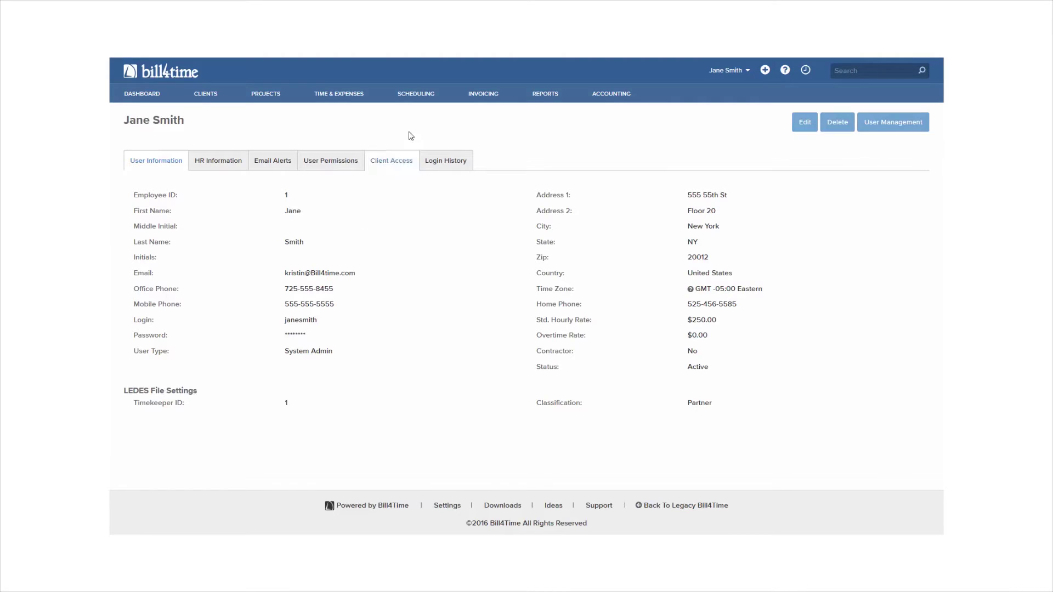
pyautogui.click(801, 128)
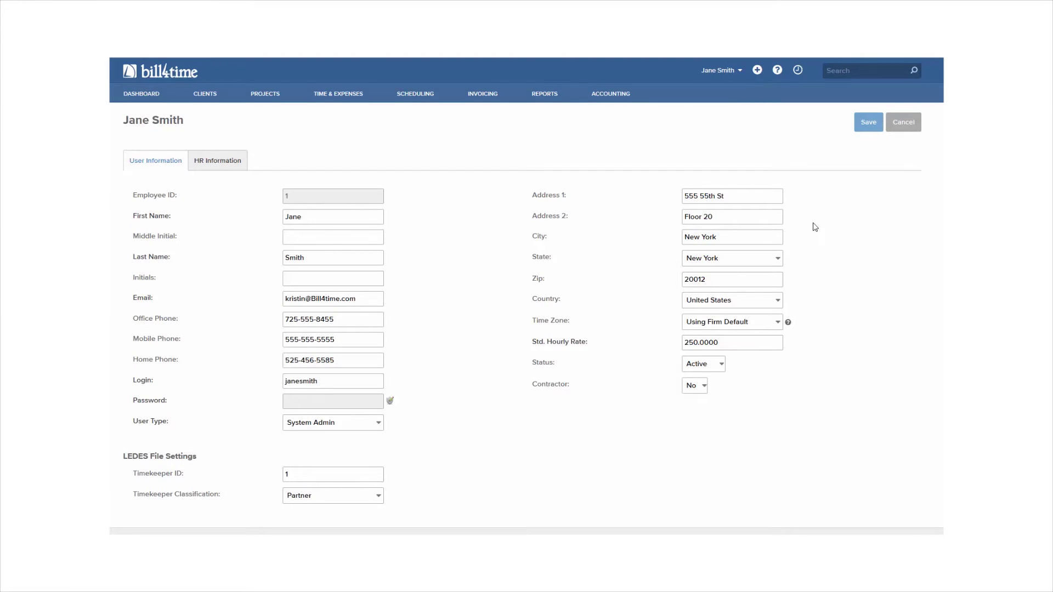
pyautogui.scroll(-1, 815, 227)
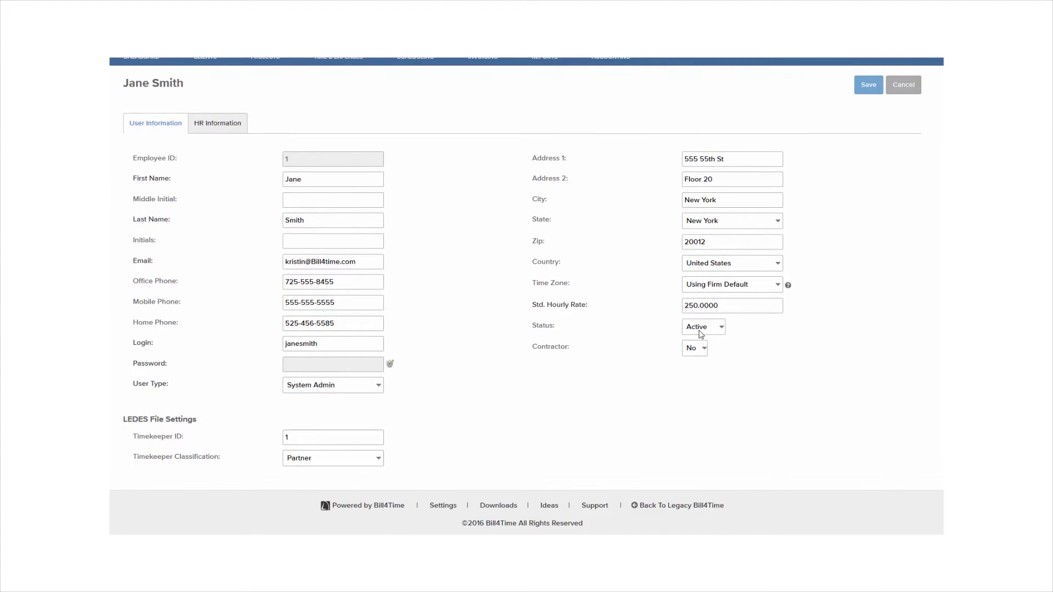
pyautogui.click(699, 349)
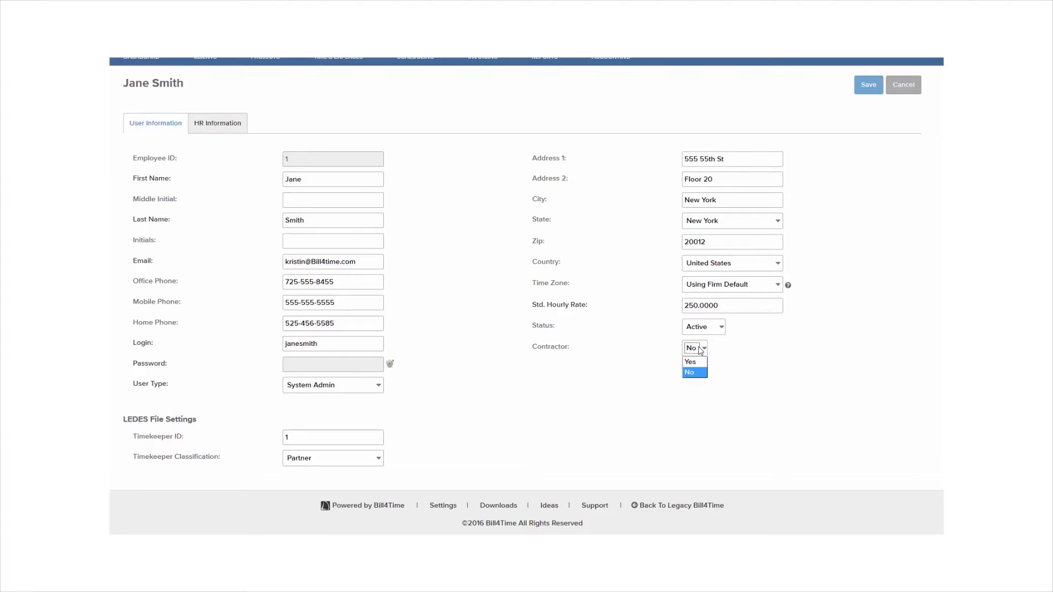
pyautogui.click(764, 355)
pyautogui.click(871, 88)
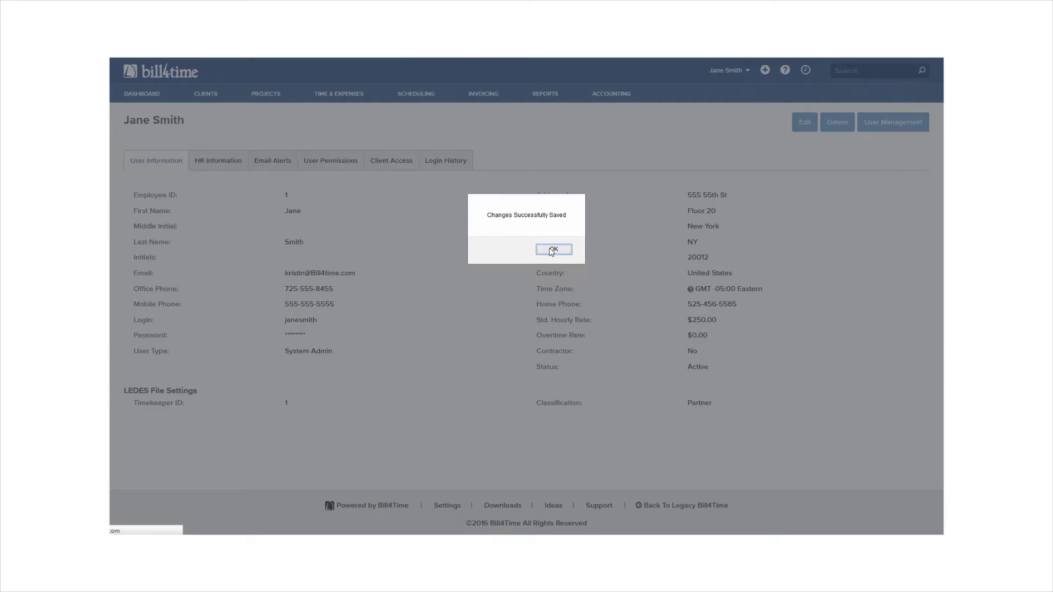
pyautogui.click(553, 249)
# - Scroll through the user's permission settings, then go to the Clients list
pyautogui.click(341, 169)
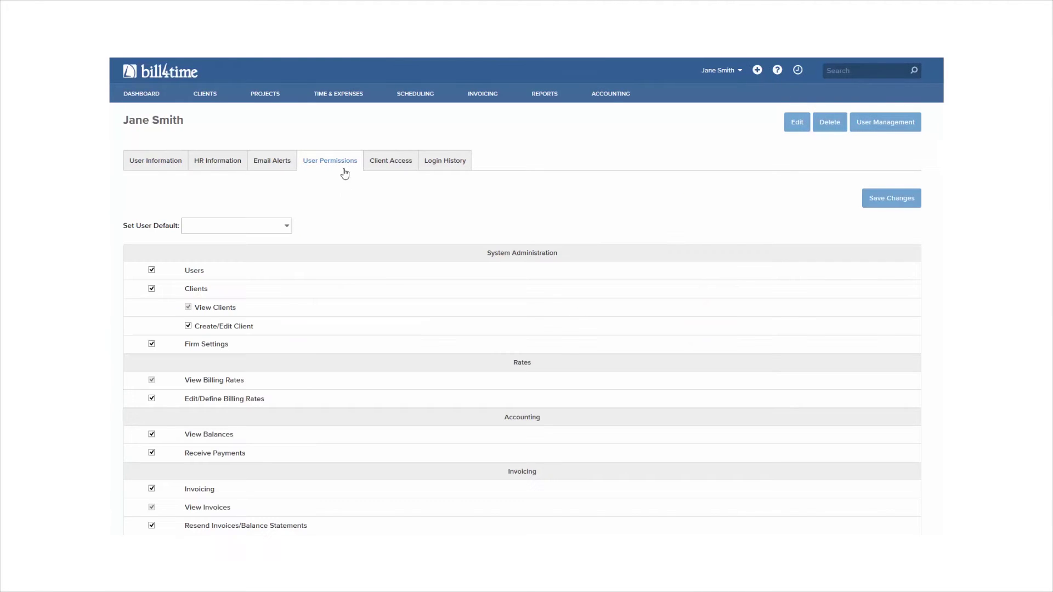
pyautogui.scroll(-1, 402, 248)
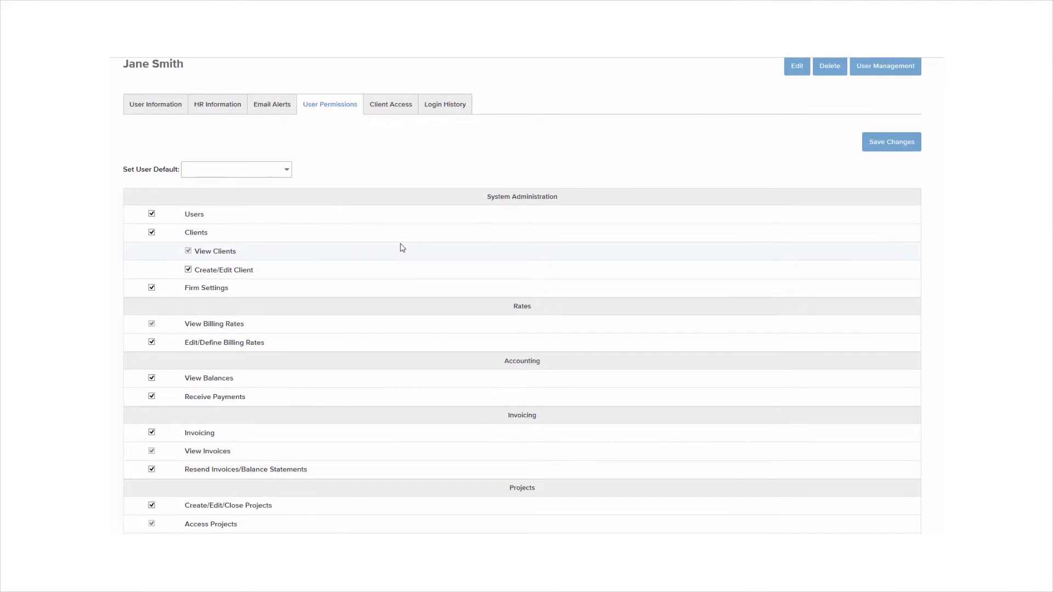
pyautogui.scroll(-1, 403, 248)
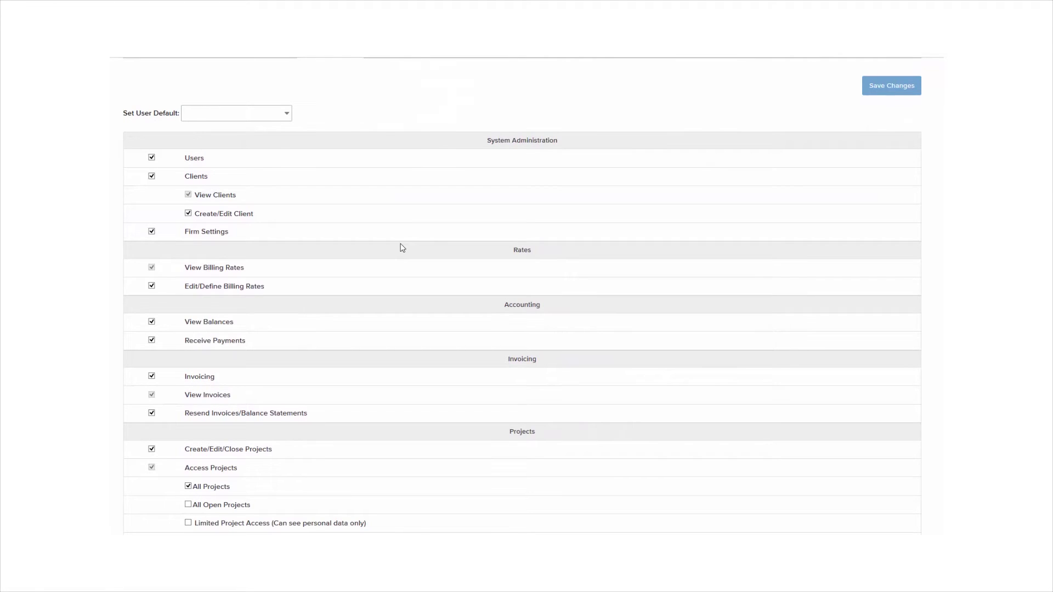
pyautogui.scroll(2, 403, 248)
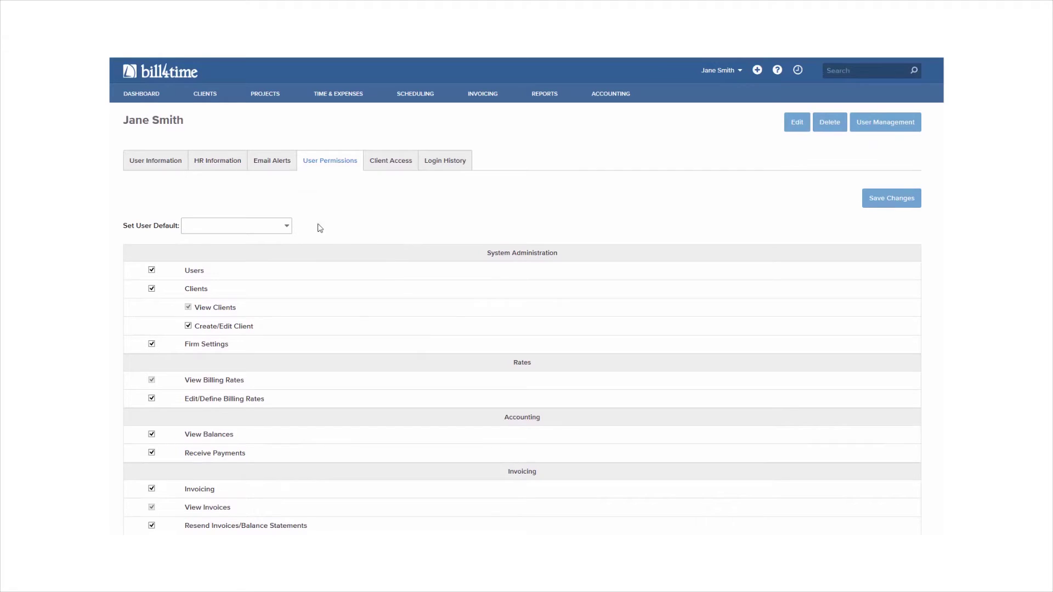
pyautogui.click(212, 97)
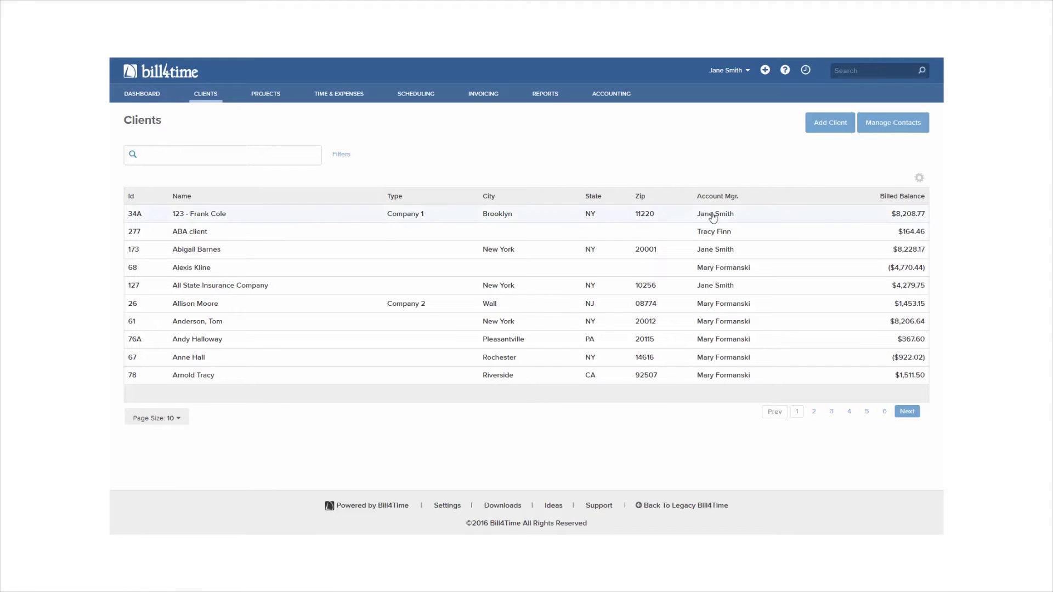
# - Start a new client and enter the client's full name and phone number
pyautogui.click(832, 132)
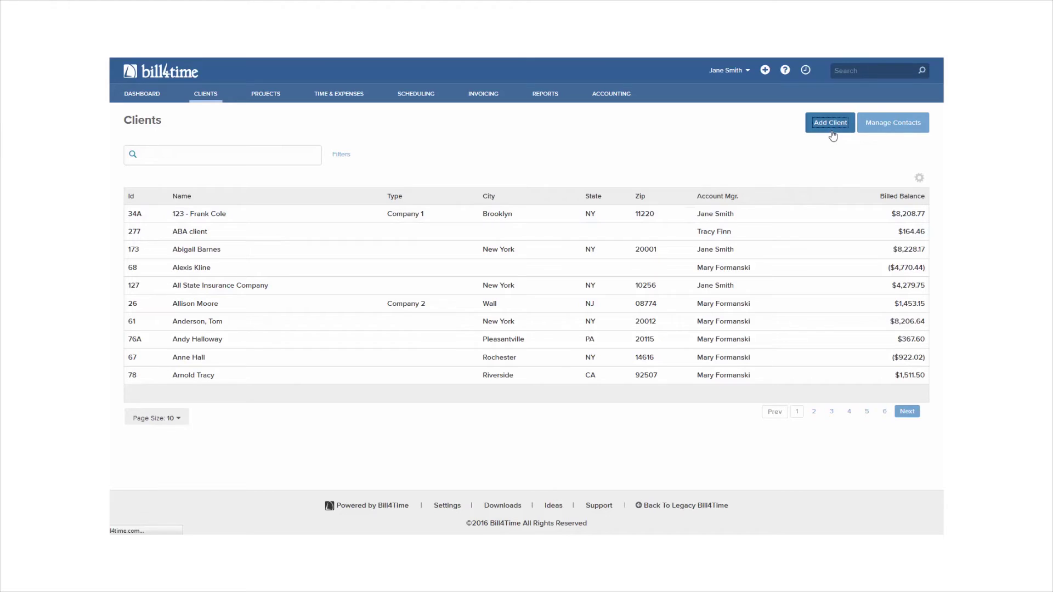
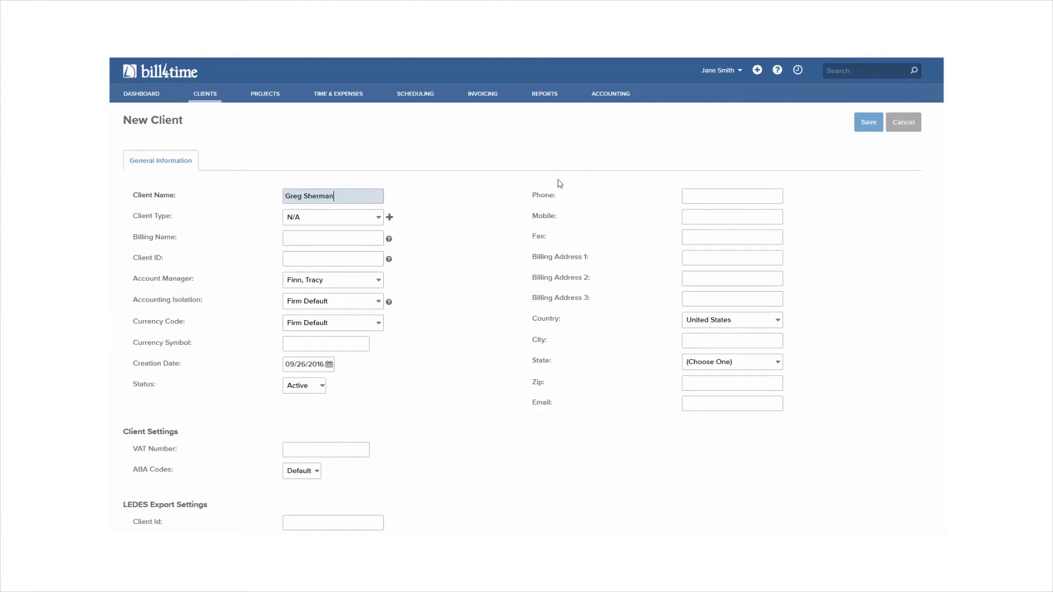
pyautogui.click(447, 245)
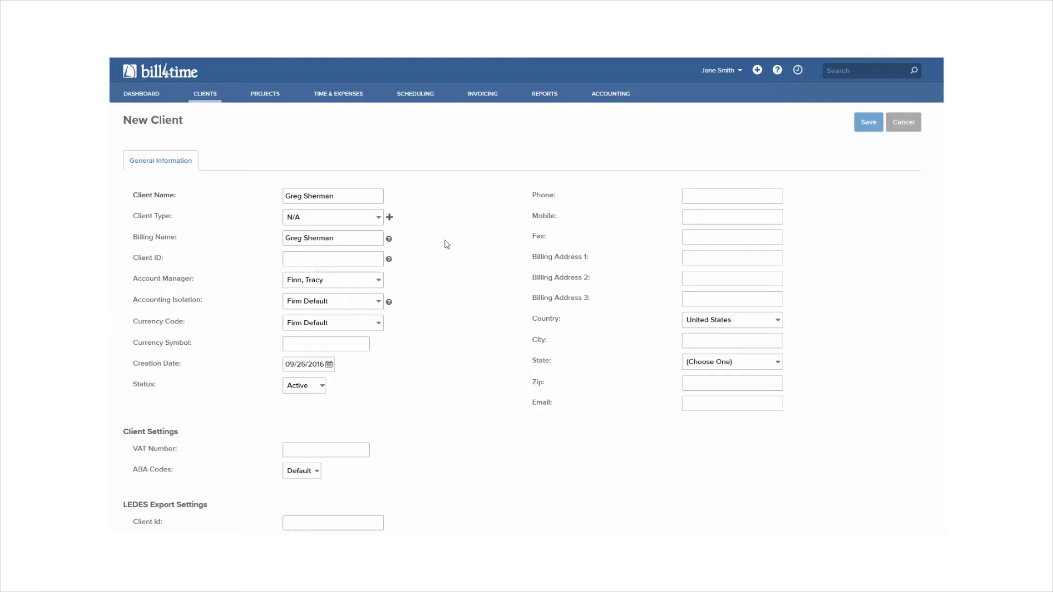
pyautogui.click(732, 196)
pyautogui.write('555-555-8989')
# - Fill in the client's New York billing address, zip code and e-mail, then save the client
pyautogui.click(708, 257)
pyautogui.press('Tab')
pyautogui.press('Tab')
pyautogui.press('Tab')
pyautogui.press('Tab')
pyautogui.press('Tab')
pyautogui.press('Tab')
pyautogui.press('Tab')
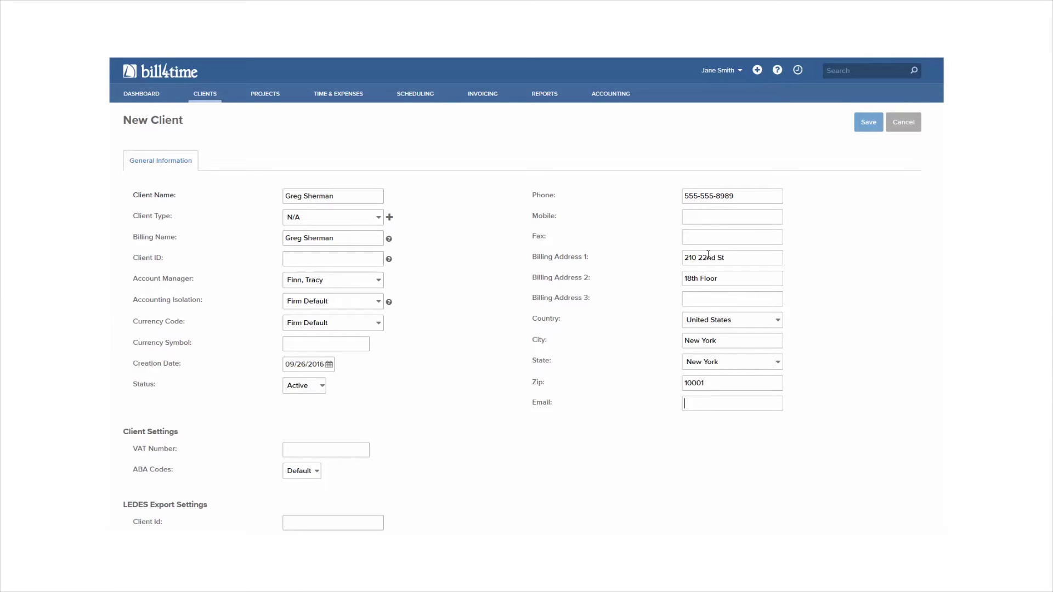
pyautogui.write('greg@example.com')
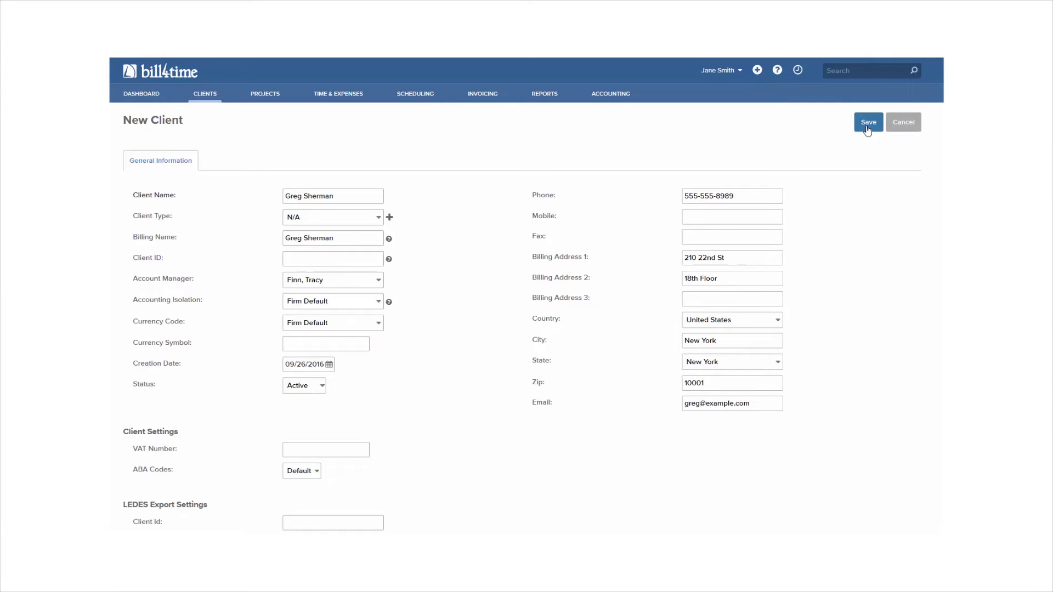
pyautogui.click(868, 122)
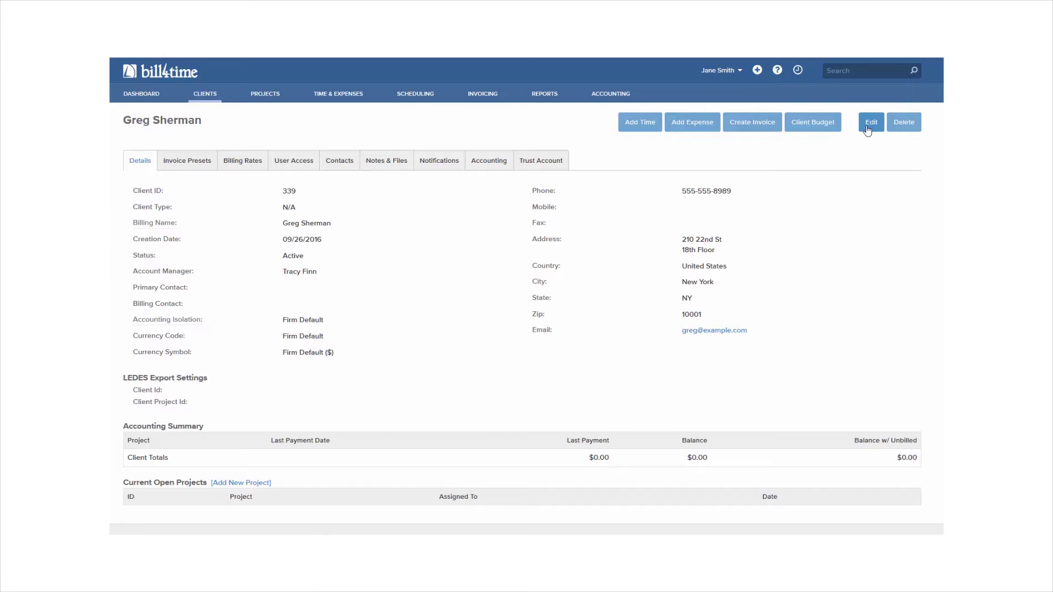
# - View the new client's Invoice Presets, then its per-user Billing Rates
pyautogui.click(196, 168)
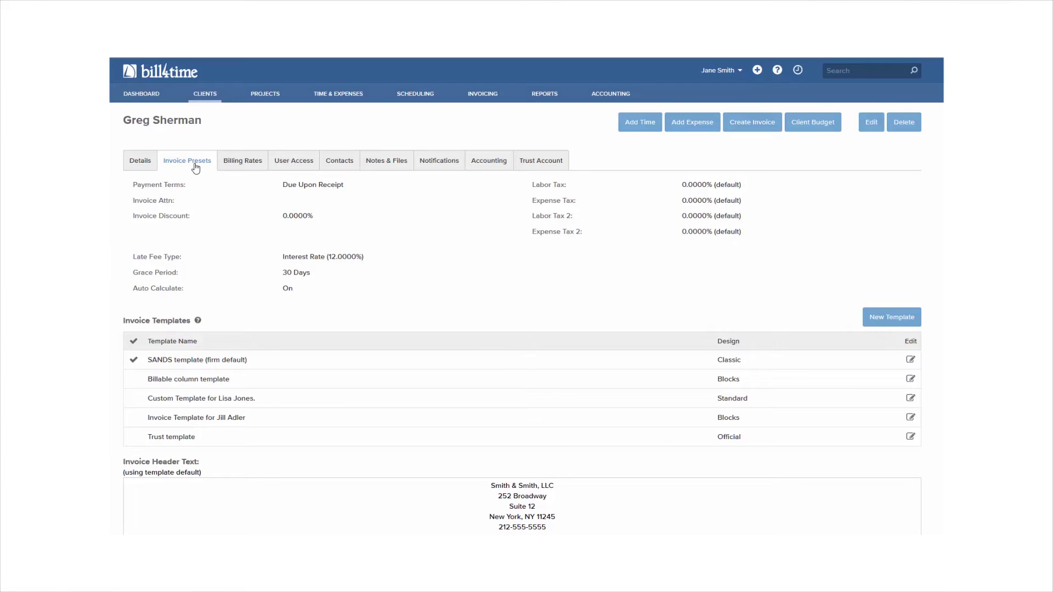
pyautogui.click(242, 166)
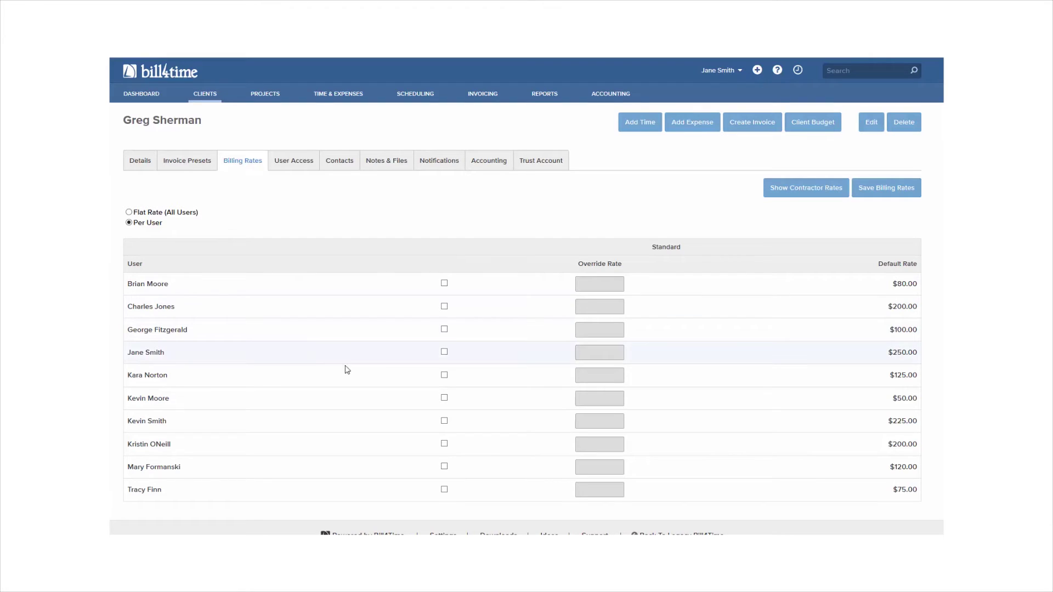
# - Give the $250.00-rate user a $225.00 override rate for this client and save it
pyautogui.click(444, 352)
pyautogui.click(580, 352)
pyautogui.write('225')
pyautogui.click(914, 189)
pyautogui.click(554, 248)
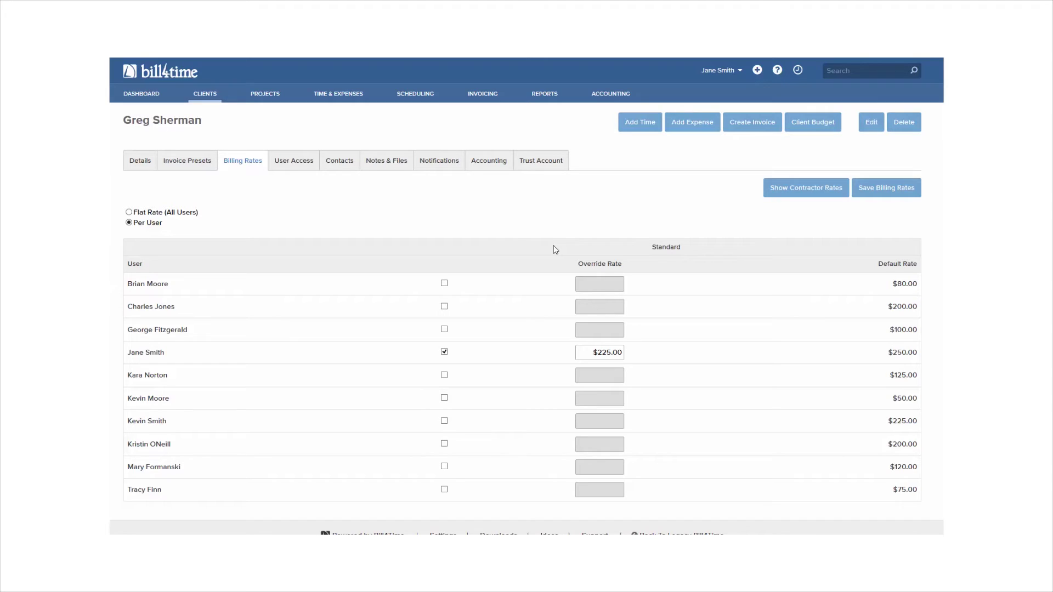
pyautogui.click(300, 168)
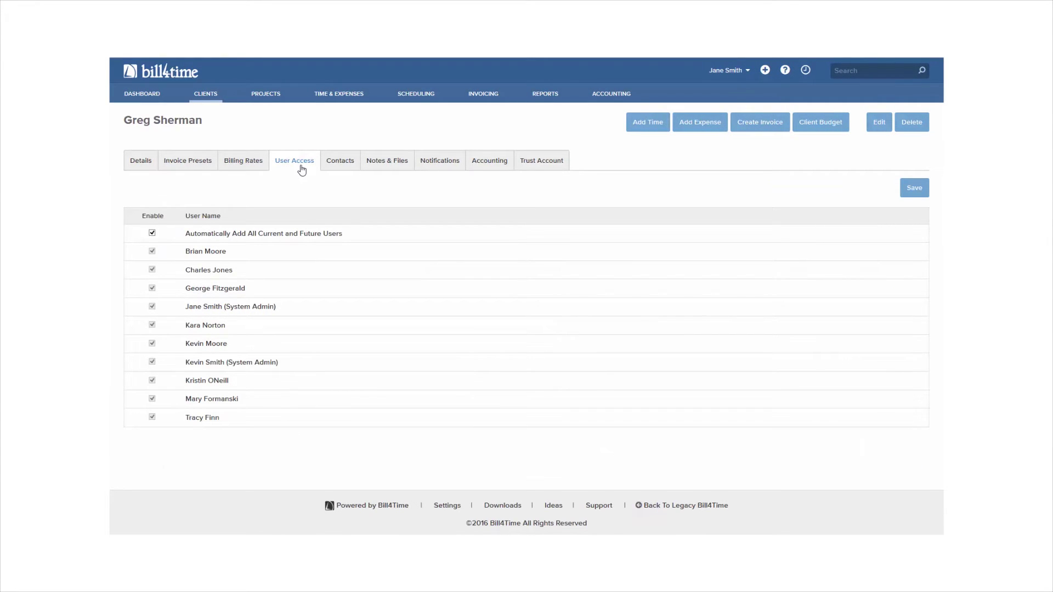
# - Review the client's Contacts, Notes & Files, Accounting and Trust Account tabs, then open Projects
pyautogui.click(338, 168)
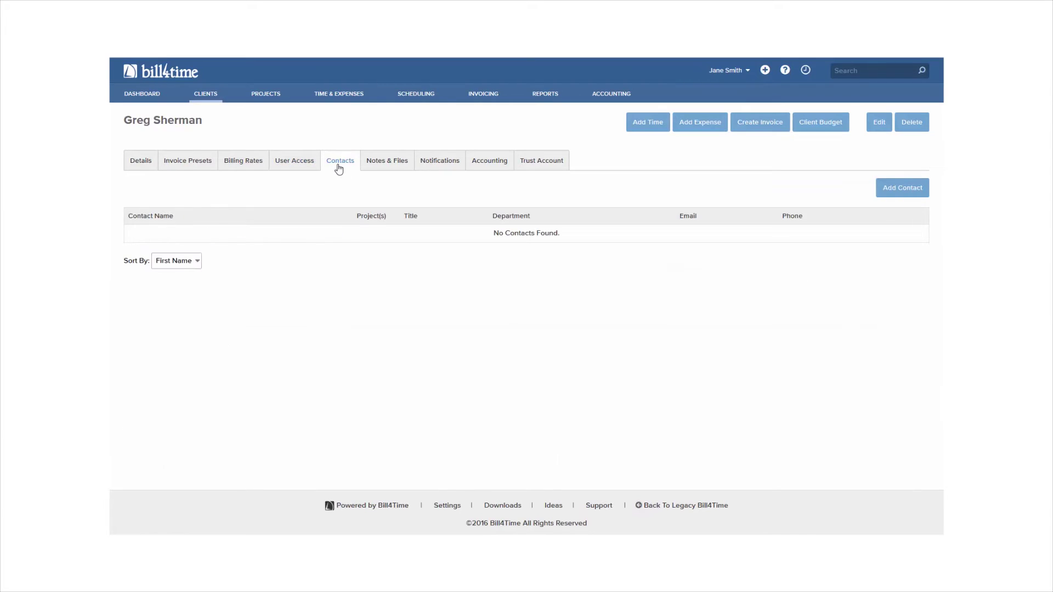
pyautogui.click(391, 168)
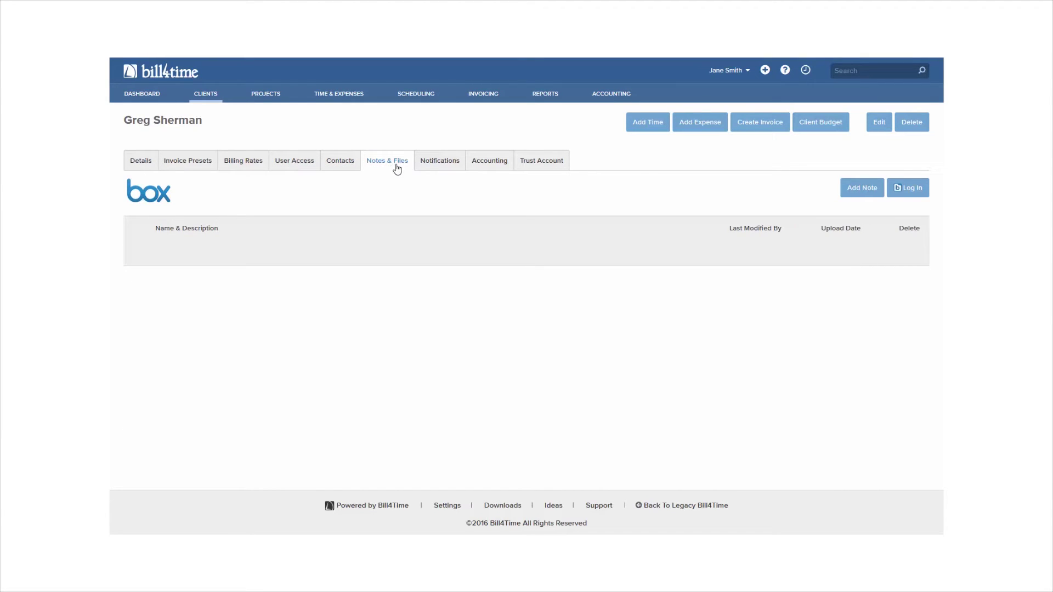
pyautogui.click(482, 170)
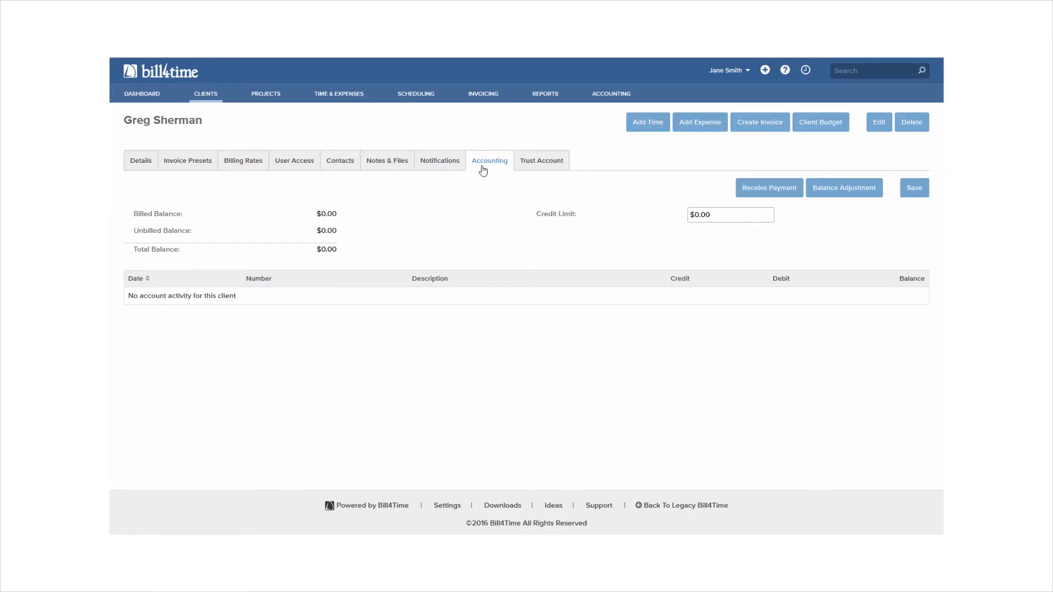
pyautogui.click(537, 172)
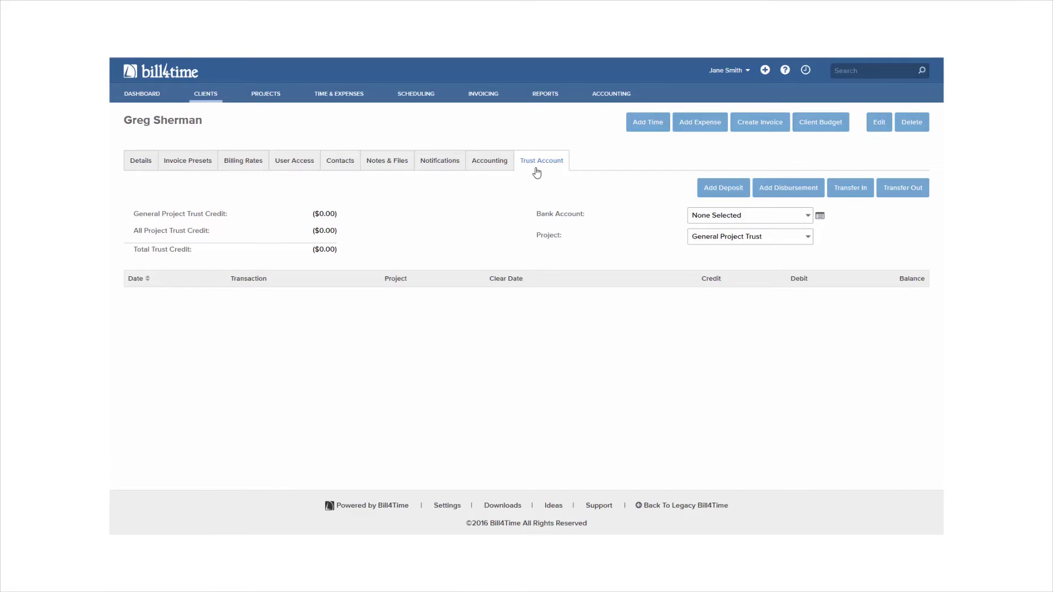
pyautogui.click(265, 94)
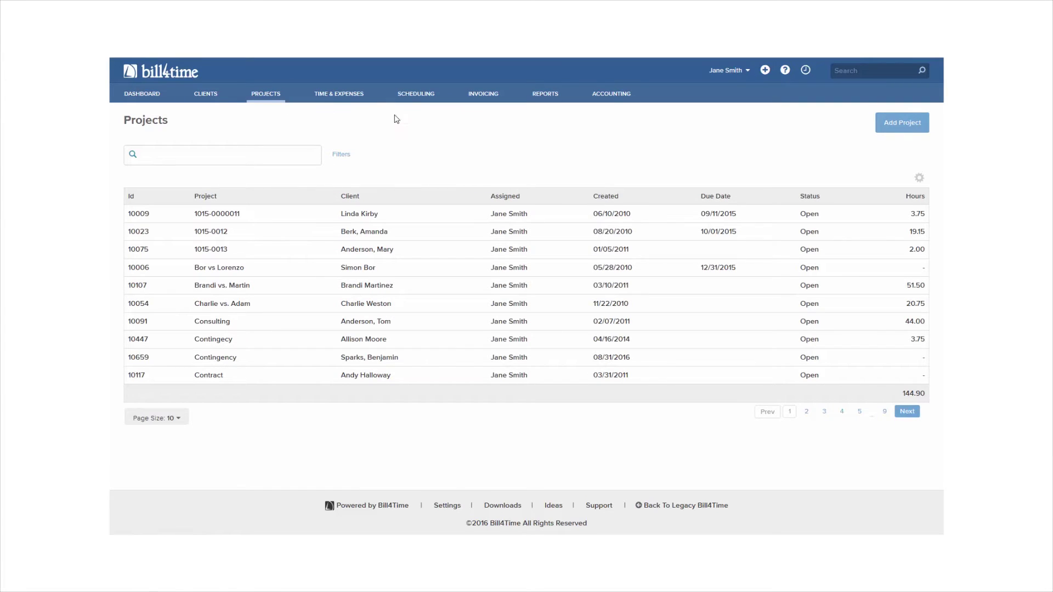
# - Add a project named 'General' for the new client, keep Hourly billing, and save it
pyautogui.click(902, 123)
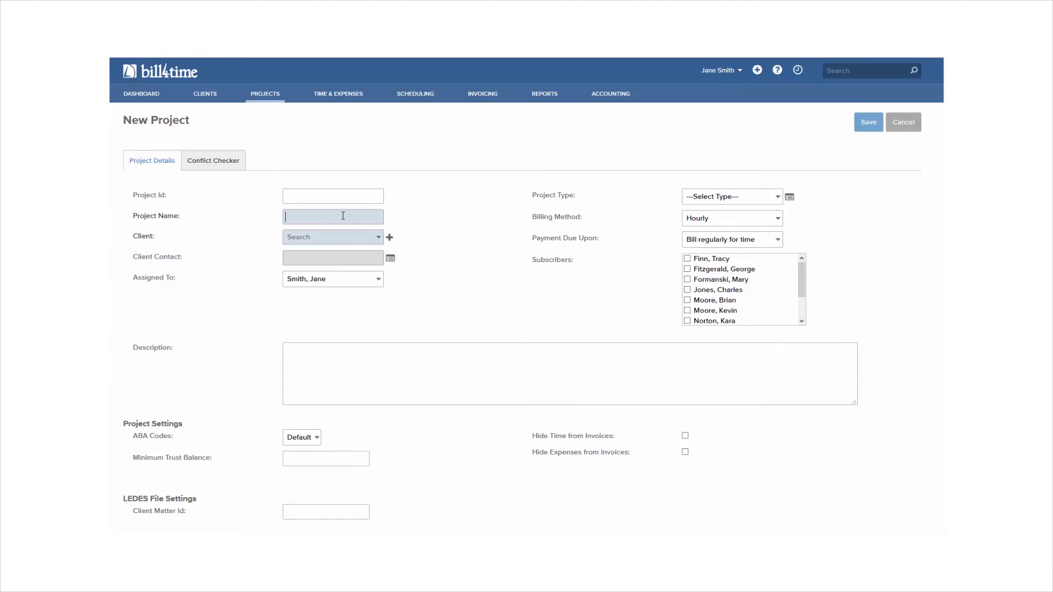
pyautogui.write('General')
pyautogui.click(337, 238)
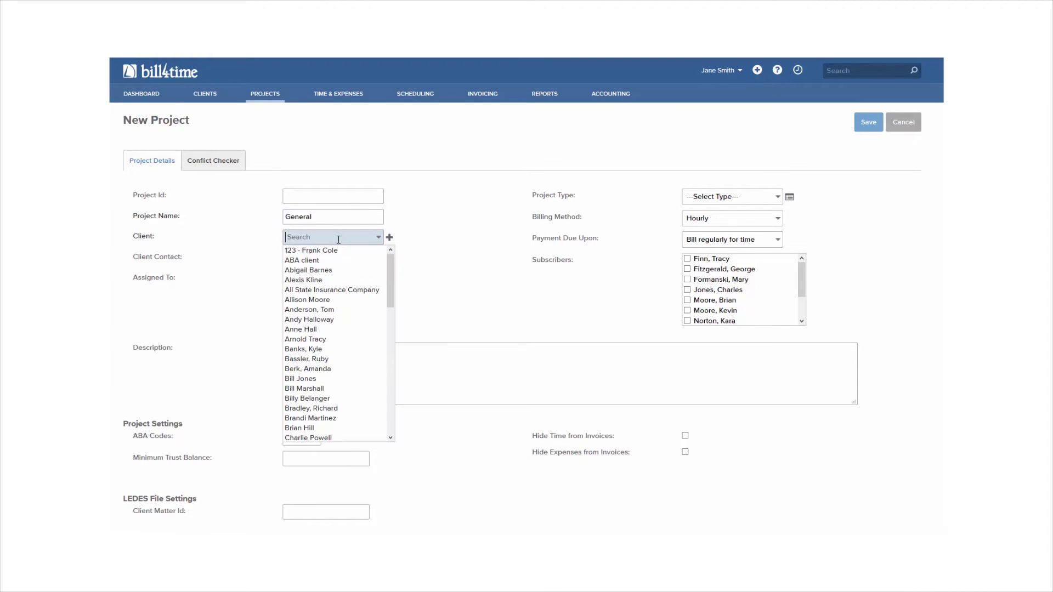
pyautogui.write('gr')
pyautogui.click(336, 250)
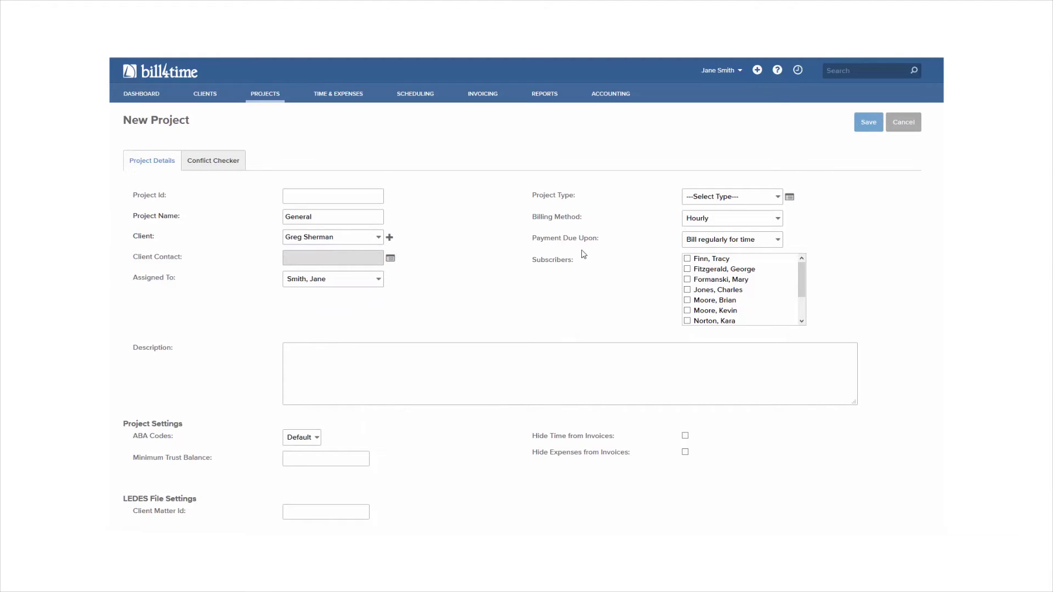
pyautogui.click(773, 222)
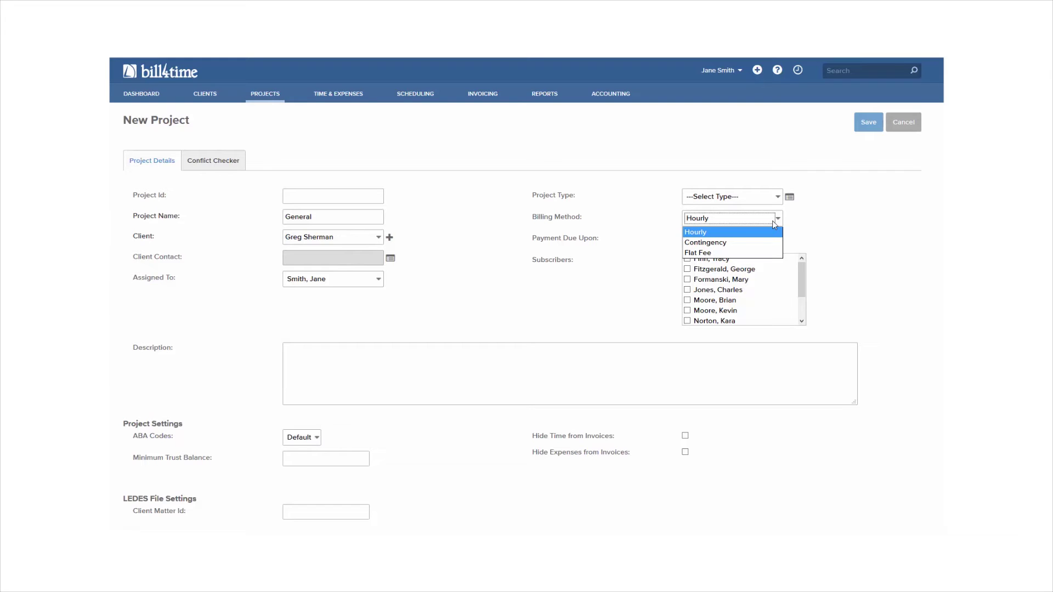
pyautogui.click(819, 230)
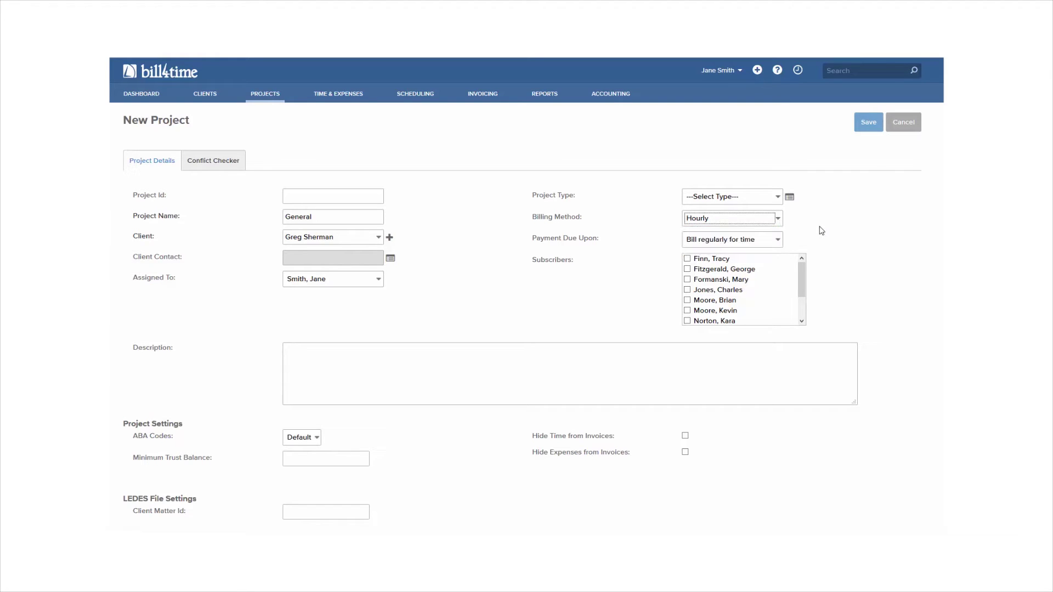
pyautogui.click(869, 130)
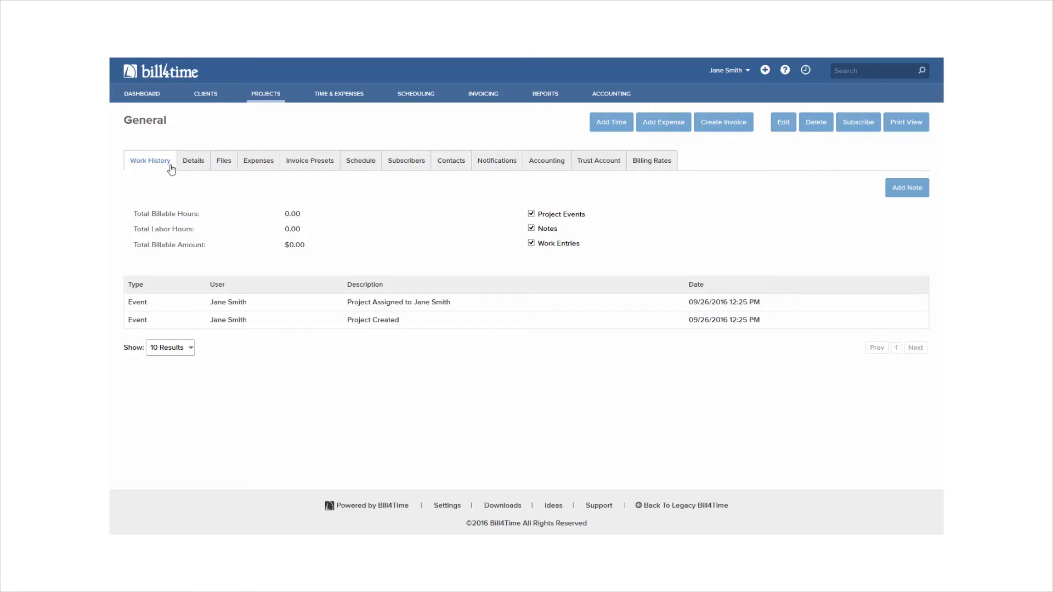
# - Browse the General project's Details, Files, Expenses, Schedule, Subscribers, Contacts, Accounting and Trust Account sections, ending on Billing Rates
pyautogui.click(192, 170)
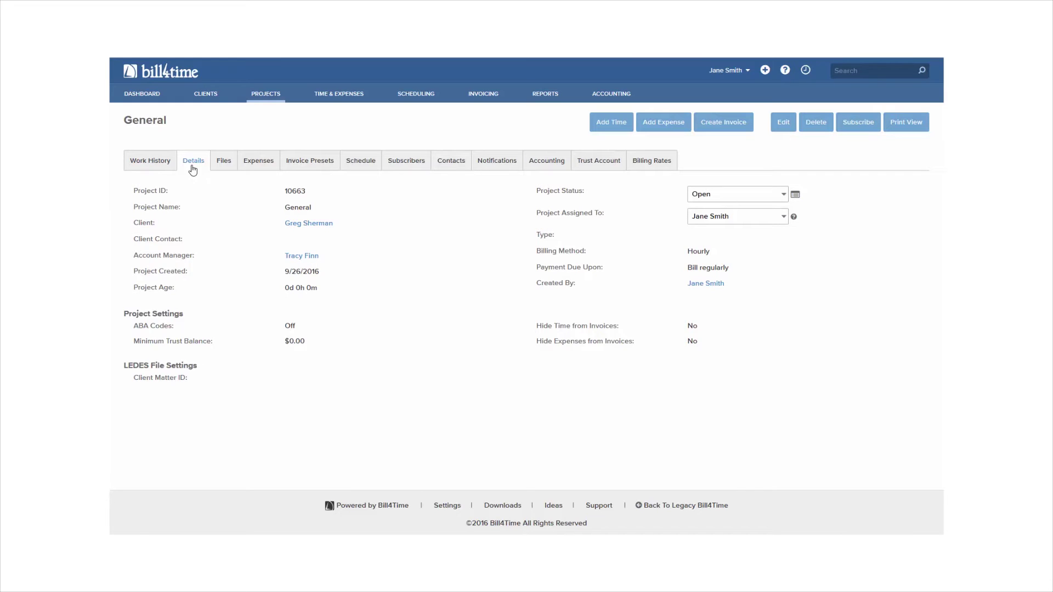
pyautogui.click(224, 169)
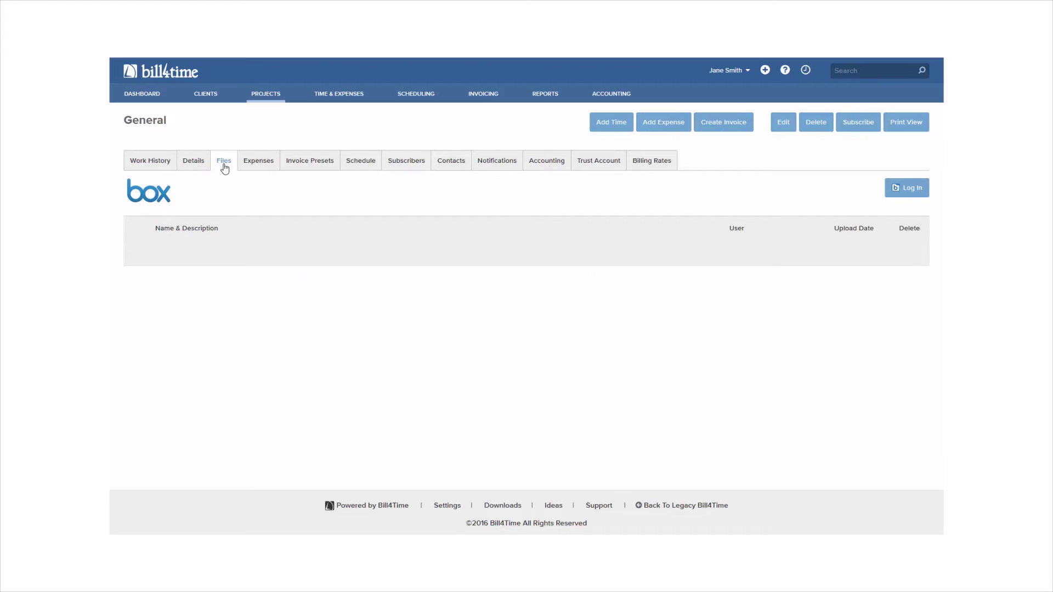
pyautogui.click(251, 167)
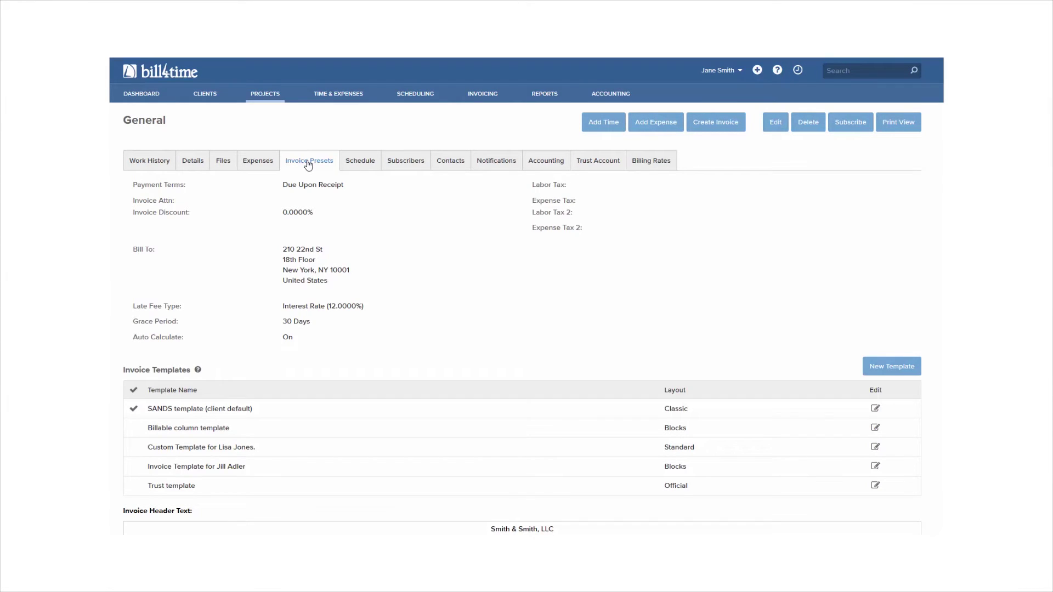
pyautogui.click(375, 169)
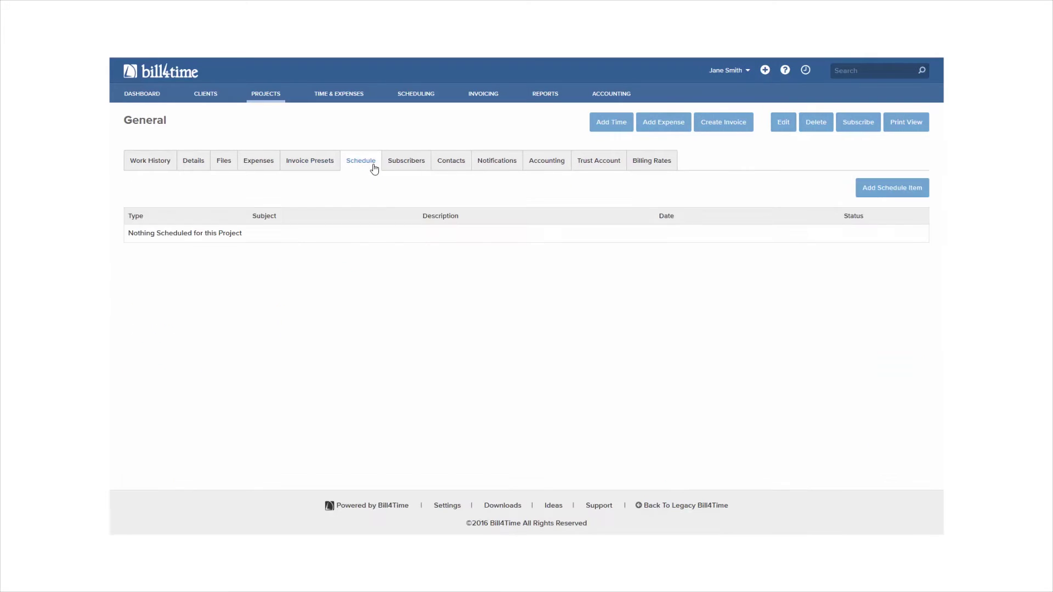
pyautogui.click(413, 166)
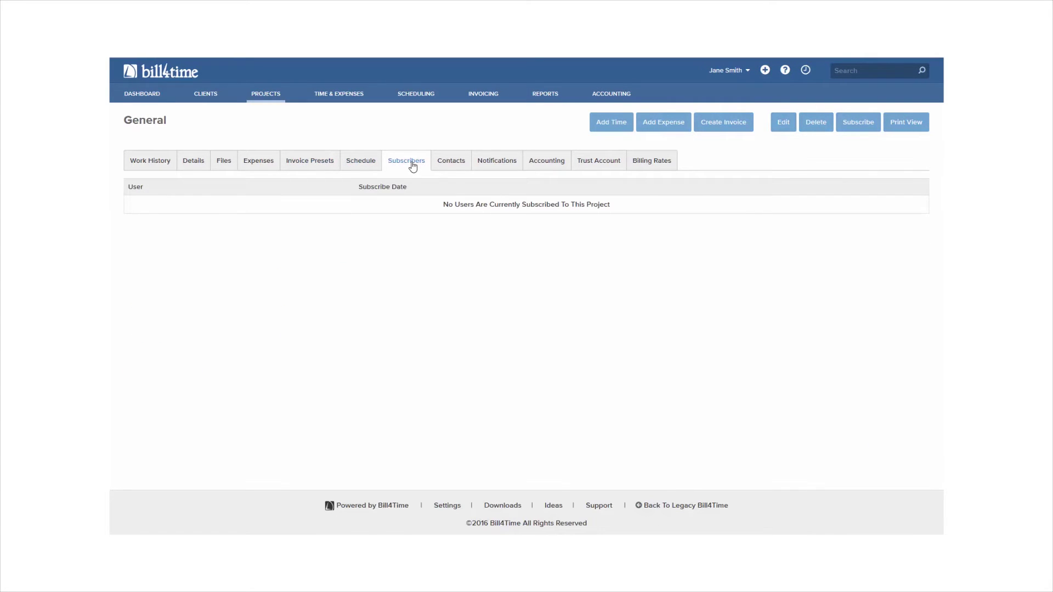
pyautogui.click(440, 165)
pyautogui.click(542, 168)
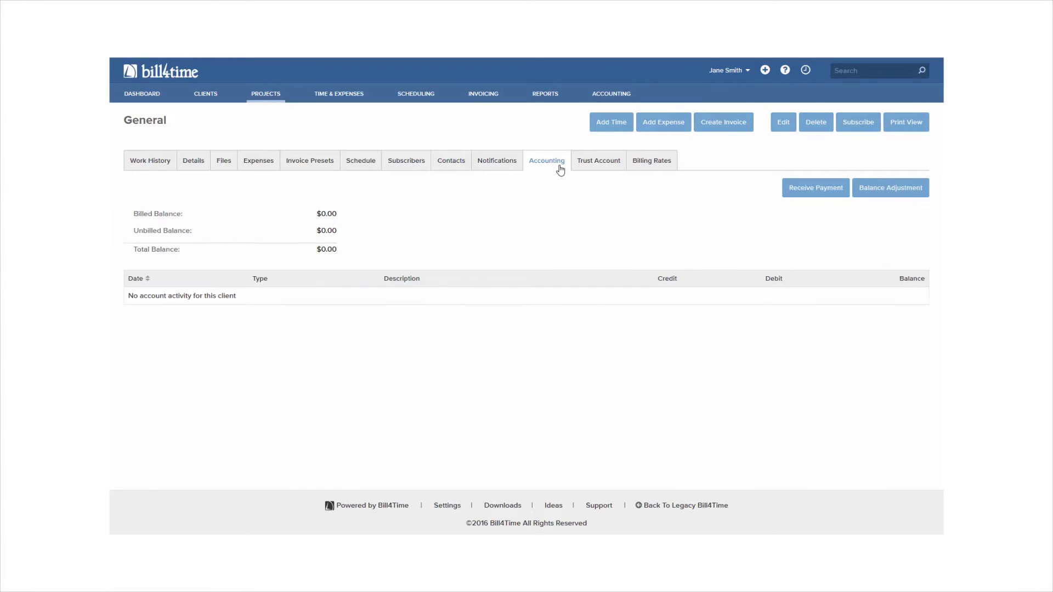
pyautogui.click(603, 166)
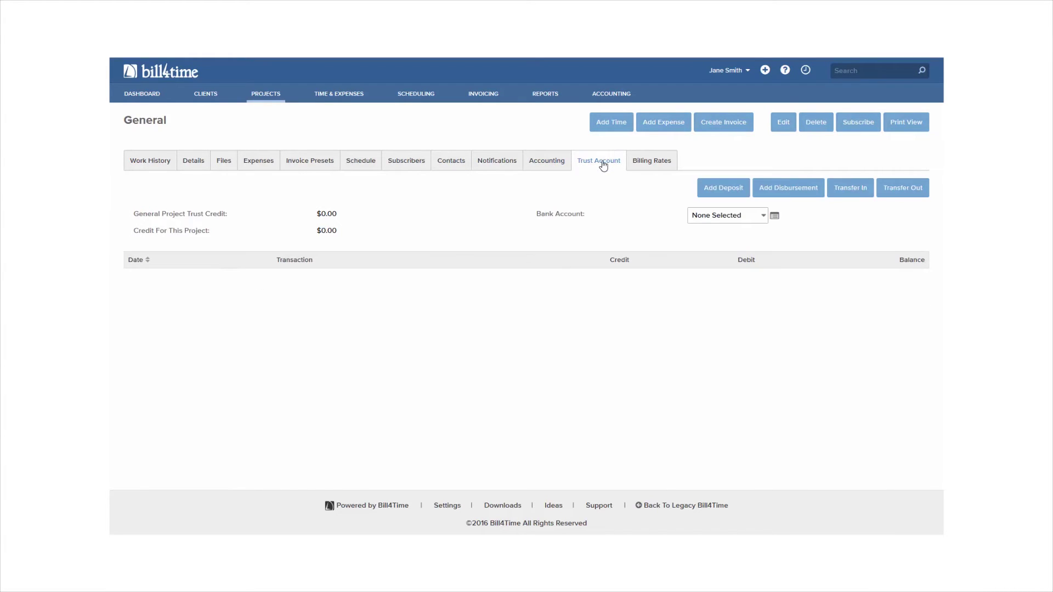
pyautogui.click(651, 166)
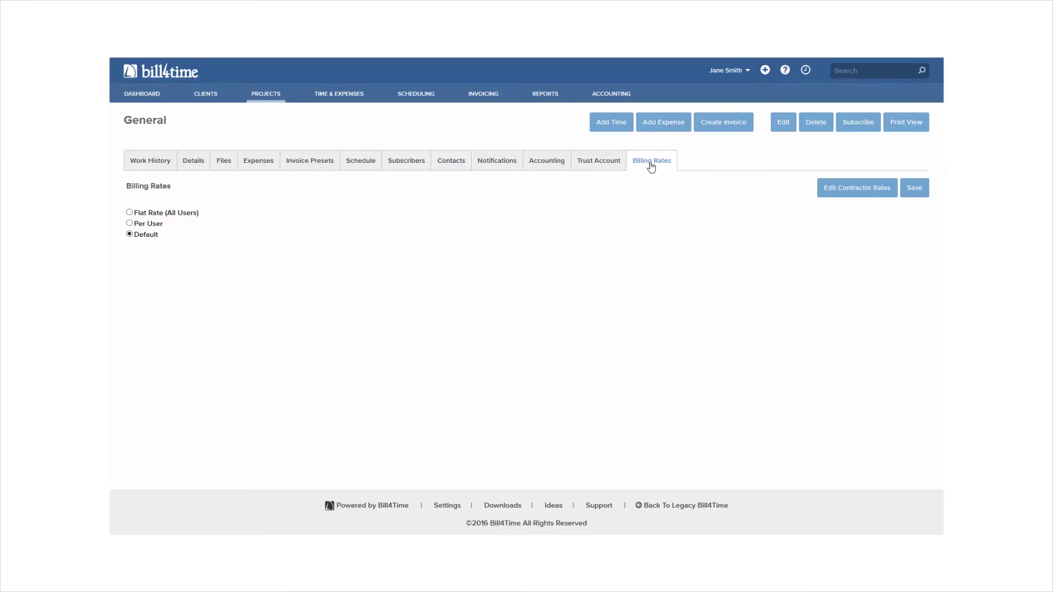
# - Switch General to Per User billing with a 215 override rate for the fourth user, then return to the dashboard
pyautogui.click(158, 225)
pyautogui.scroll(-1, 159, 228)
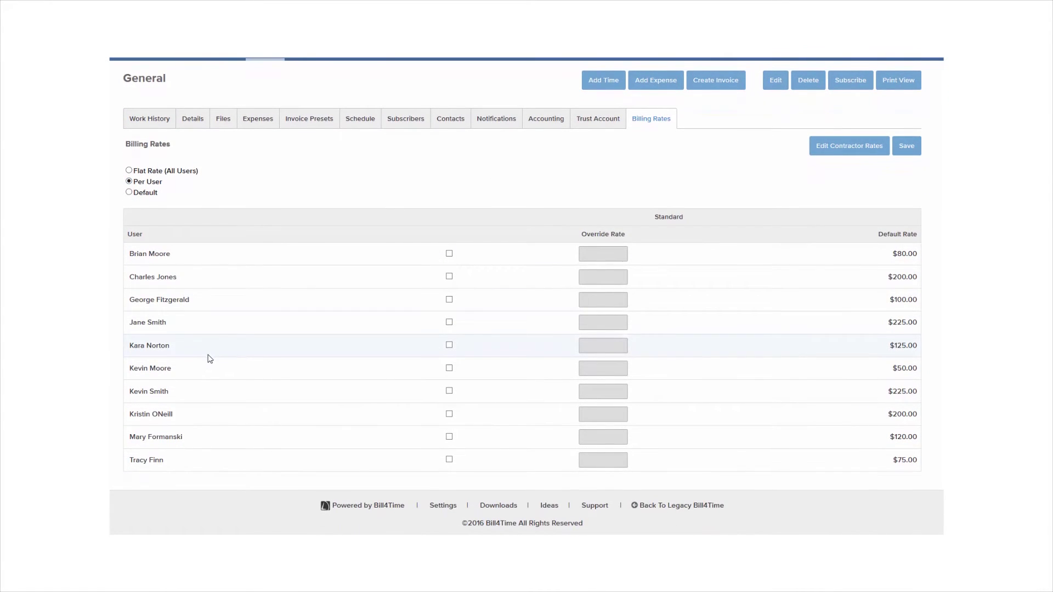
pyautogui.click(449, 322)
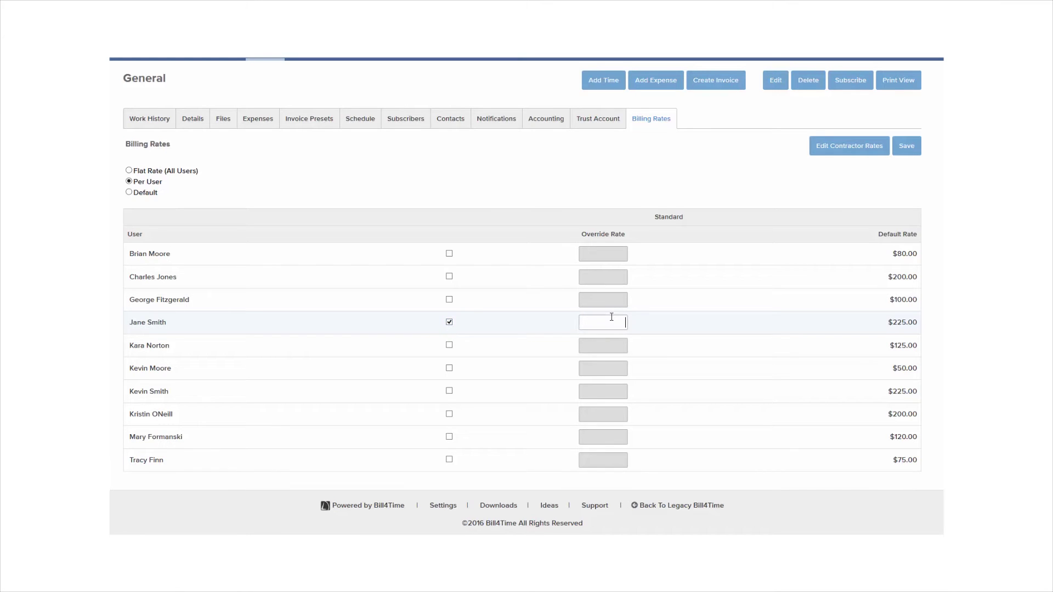
pyautogui.write('215')
pyautogui.click(907, 145)
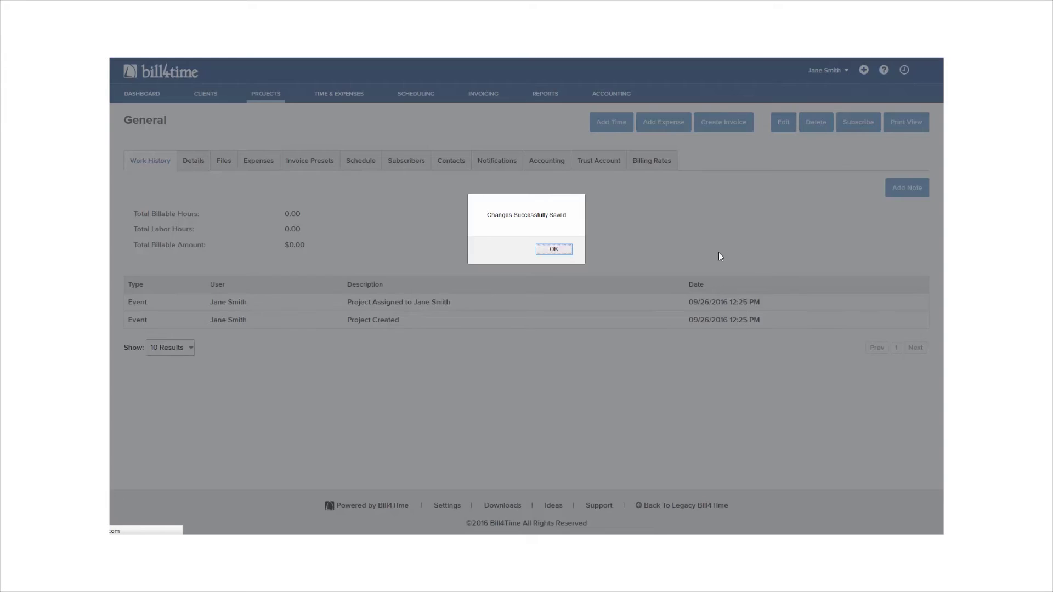
pyautogui.click(549, 250)
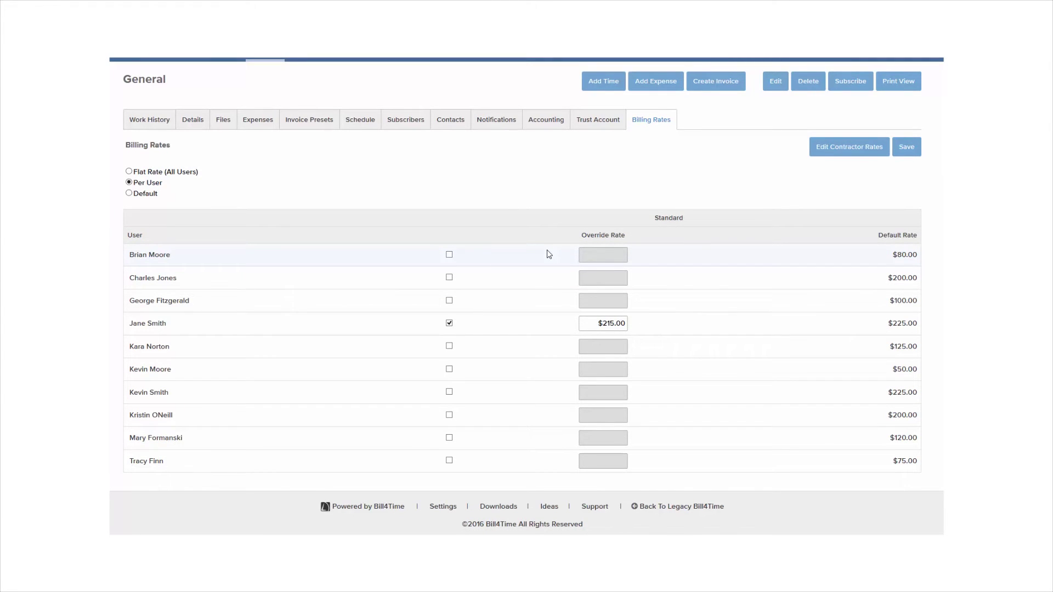
pyautogui.scroll(1, 548, 254)
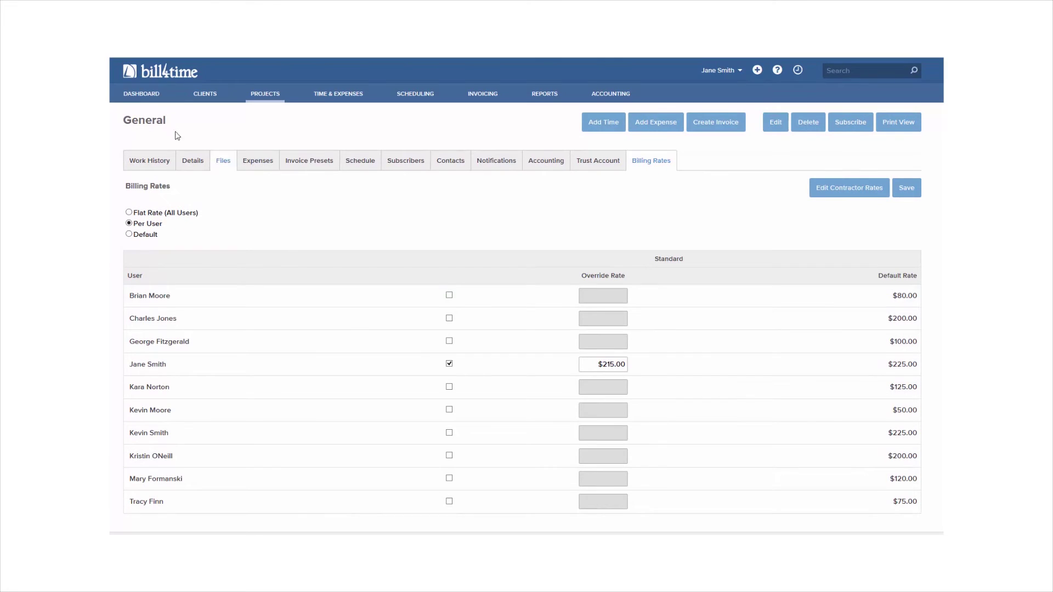
pyautogui.click(141, 95)
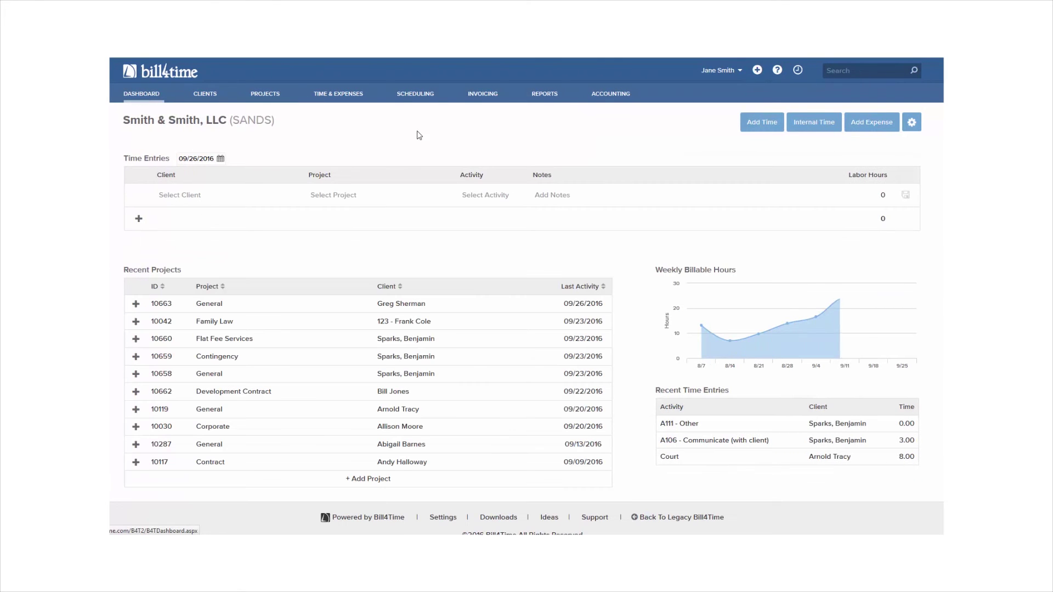
# - Start a time entry for the client on 10663-General: Meeting, 'Meeting with client.', 4.25 hours
pyautogui.click(762, 121)
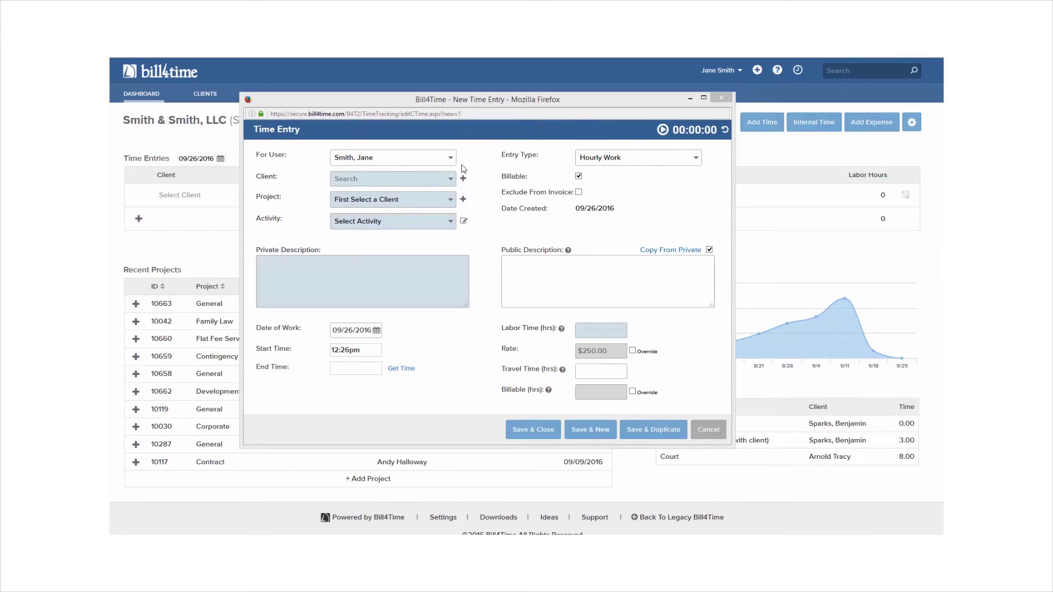
pyautogui.click(431, 179)
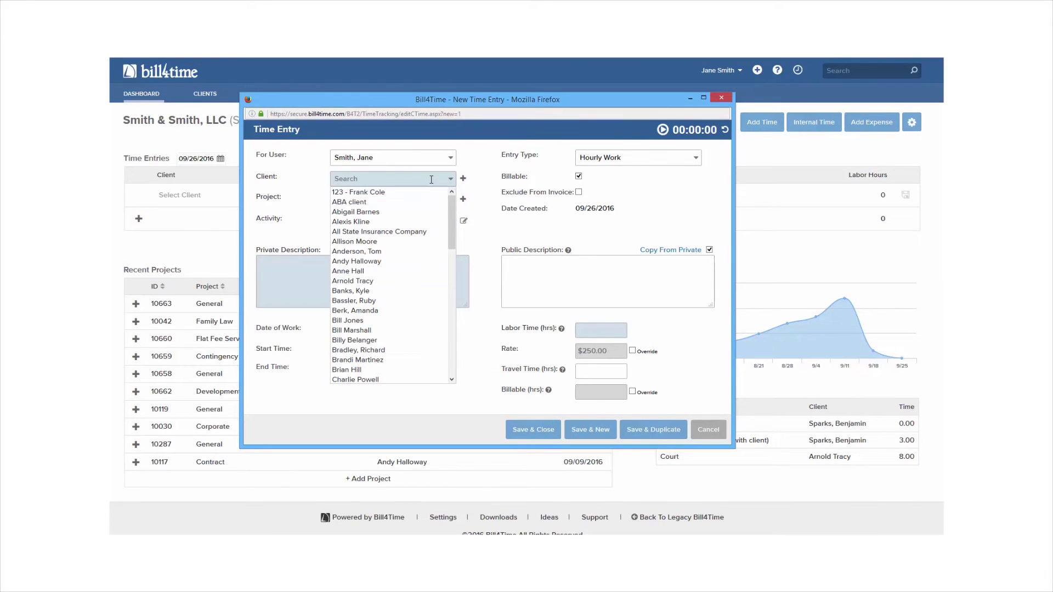
pyautogui.write('gr')
pyautogui.click(403, 192)
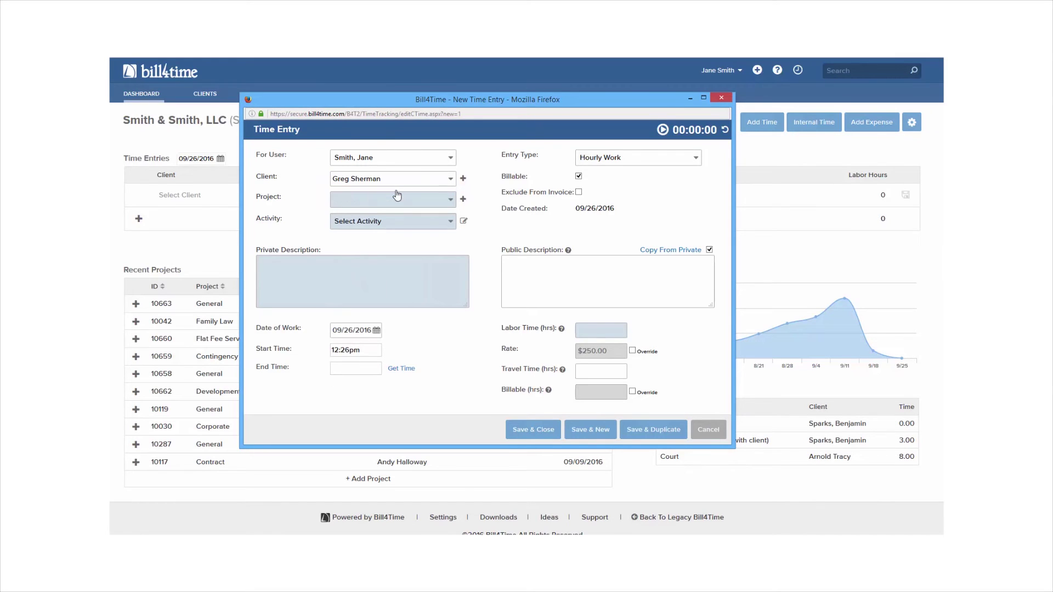
pyautogui.click(398, 201)
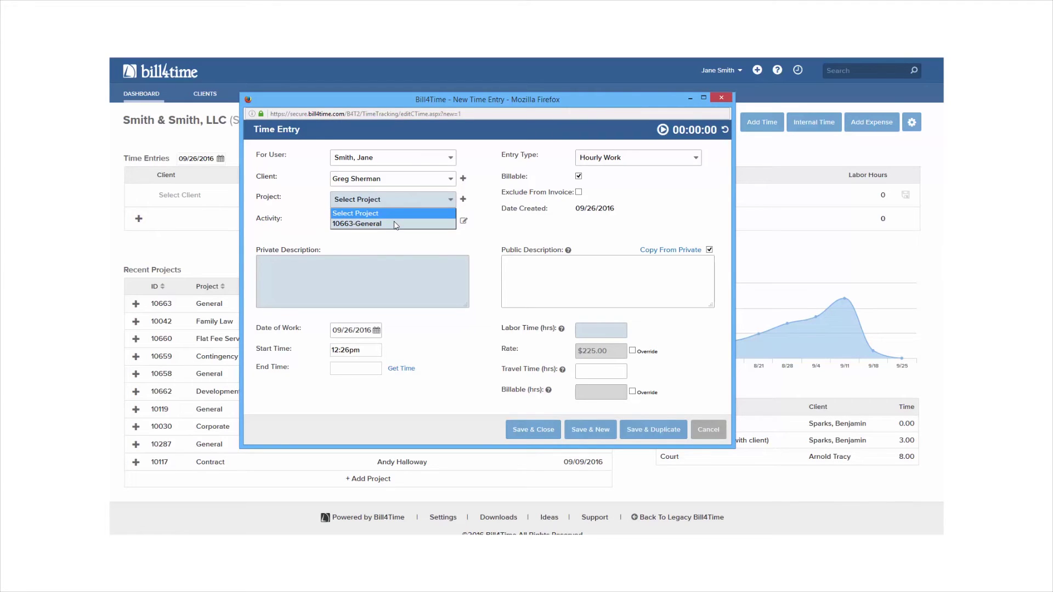
pyautogui.click(393, 224)
pyautogui.click(393, 222)
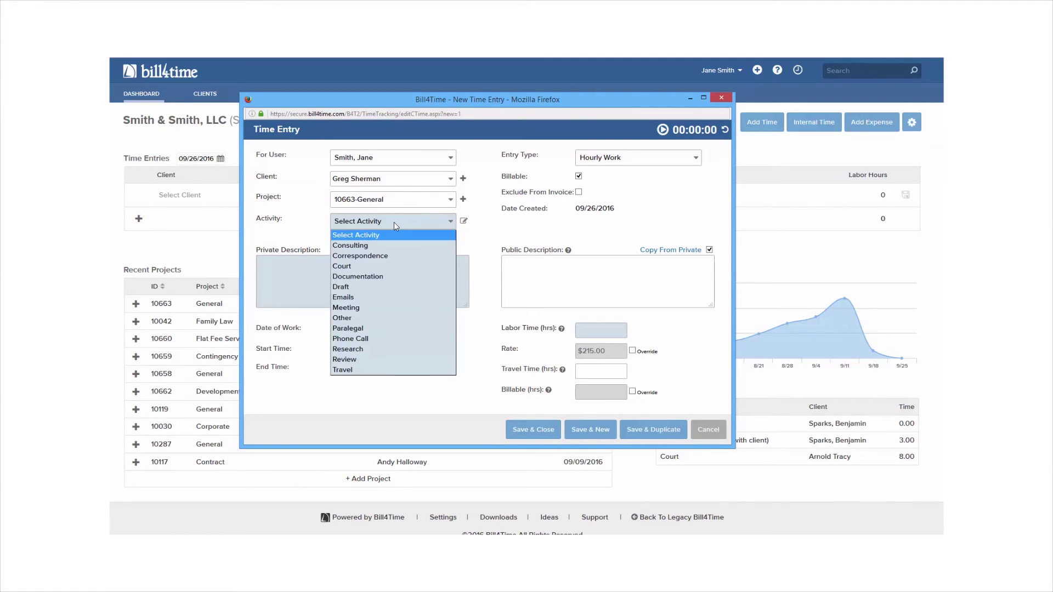
pyautogui.click(373, 308)
pyautogui.click(357, 282)
pyautogui.write('M')
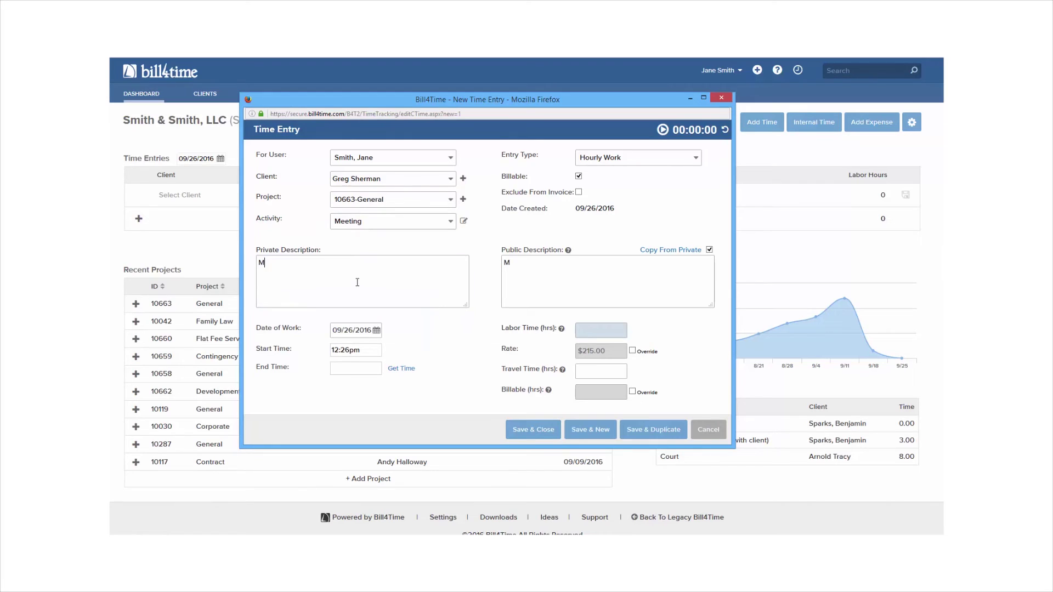
pyautogui.write('eeting with client.')
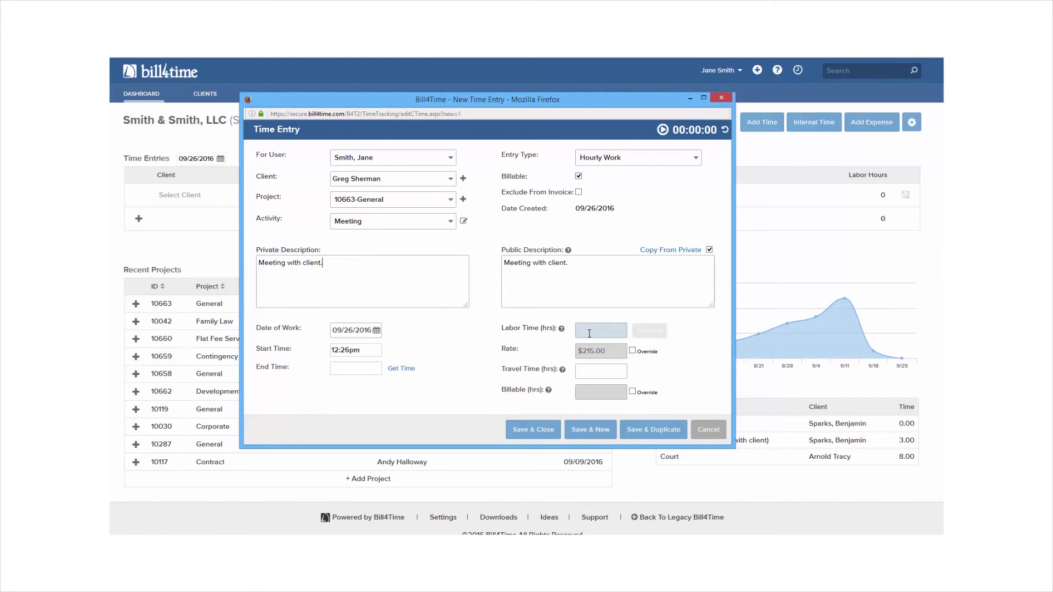
pyautogui.write('4.25')
pyautogui.press('Tab')
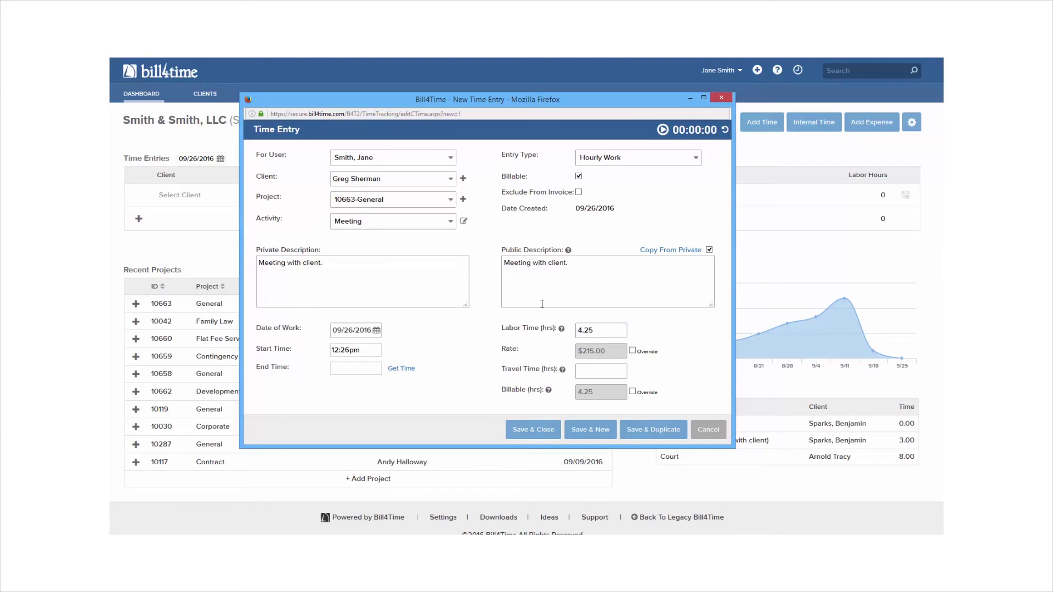
# - Keep the same user and set the date of work to 09/20/2016
pyautogui.click(359, 157)
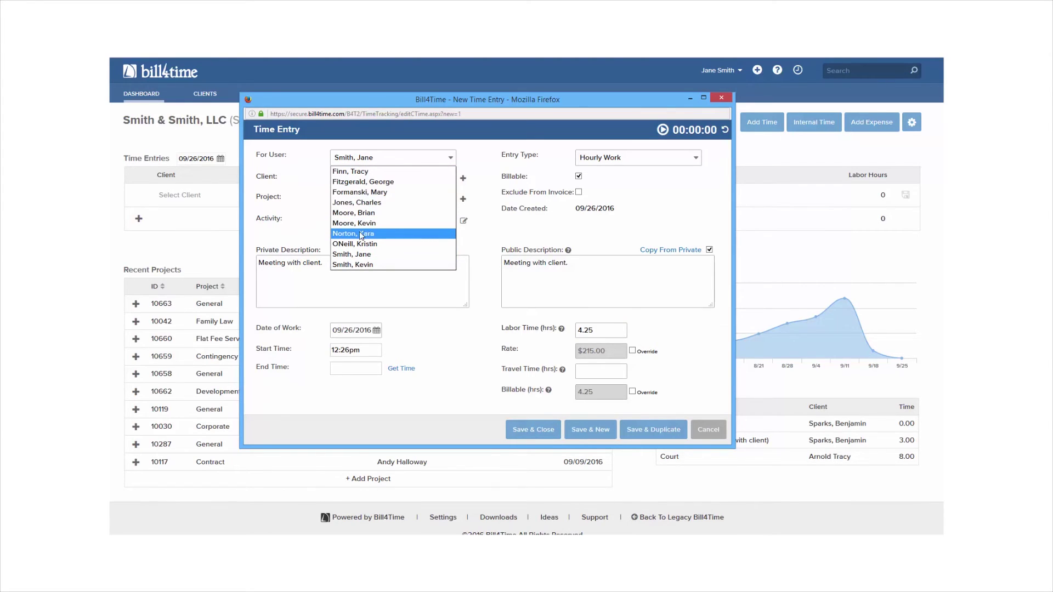
pyautogui.click(304, 238)
pyautogui.click(371, 333)
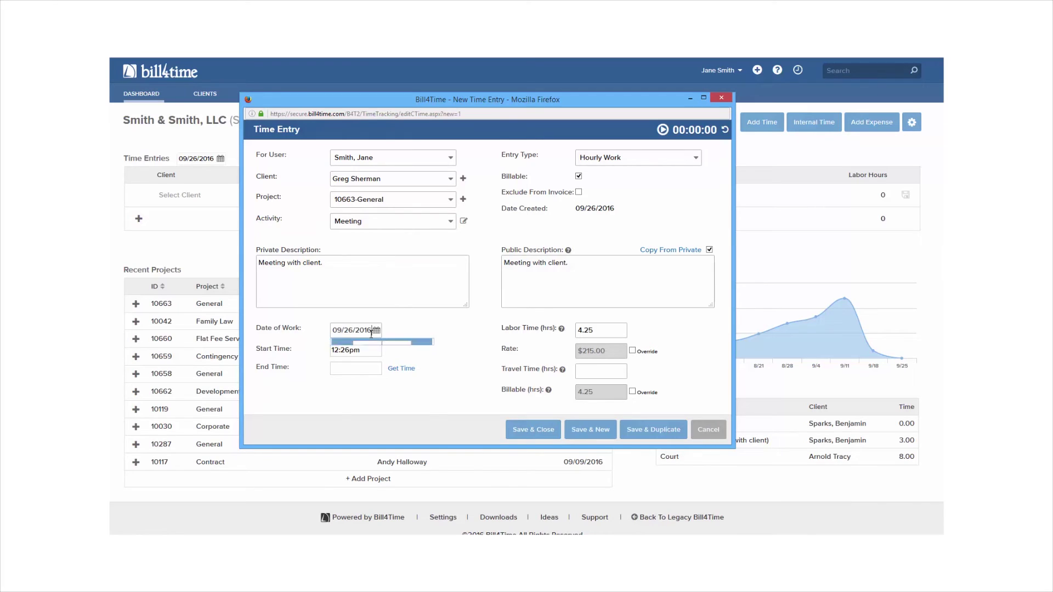
pyautogui.click(370, 414)
# - Keep Hourly Work as the entry type, toggling Billable and invoice exclusion off and back on
pyautogui.click(648, 160)
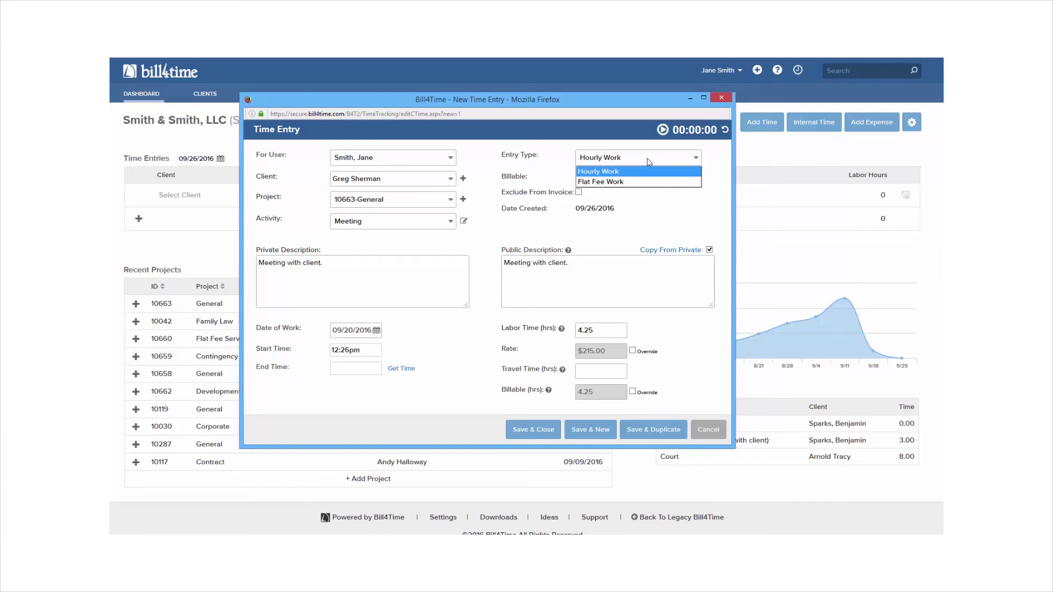
pyautogui.click(609, 143)
pyautogui.click(578, 176)
pyautogui.click(579, 177)
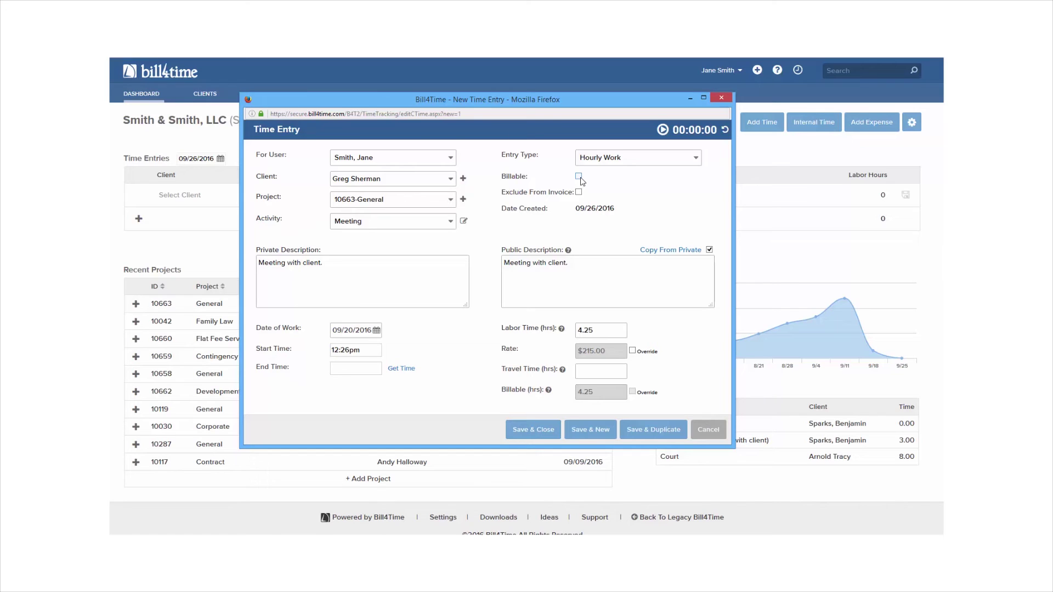
pyautogui.click(580, 177)
pyautogui.click(579, 193)
pyautogui.click(579, 193)
# - Re-tick Billable and save the 4.25-hour Meeting entry
pyautogui.click(579, 177)
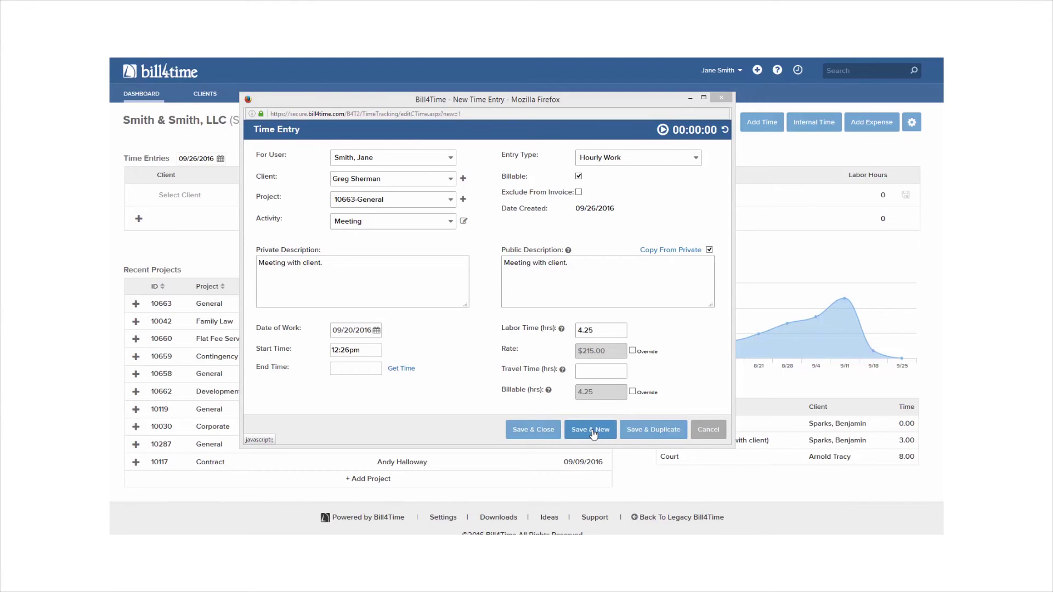
pyautogui.click(534, 430)
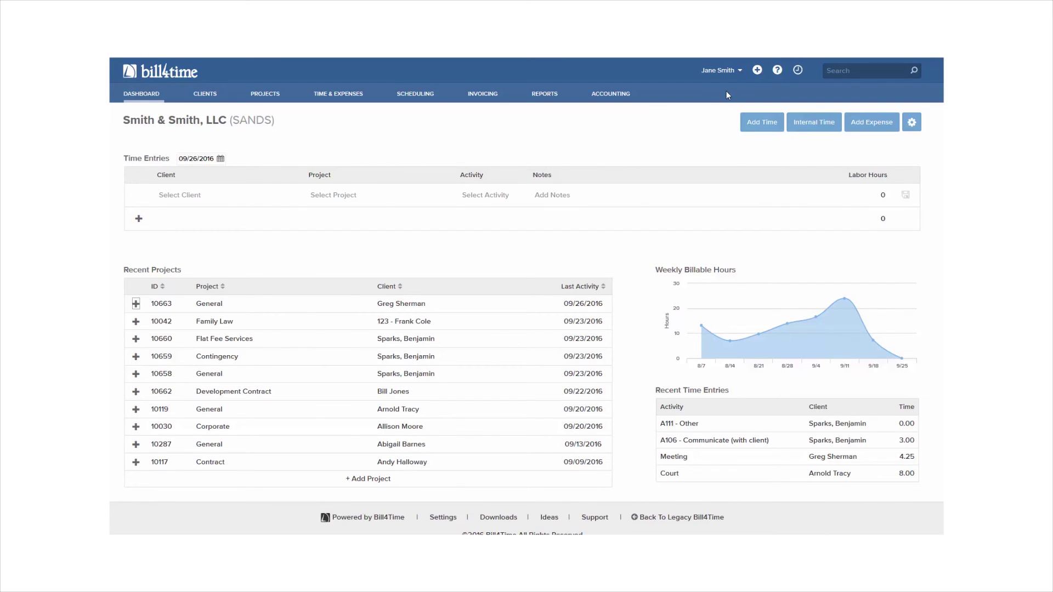
# - Fill a quick dashboard entry: 10663-General, Correspondence, 'Spoke with client on case.', 2.5 hours
pyautogui.click(225, 196)
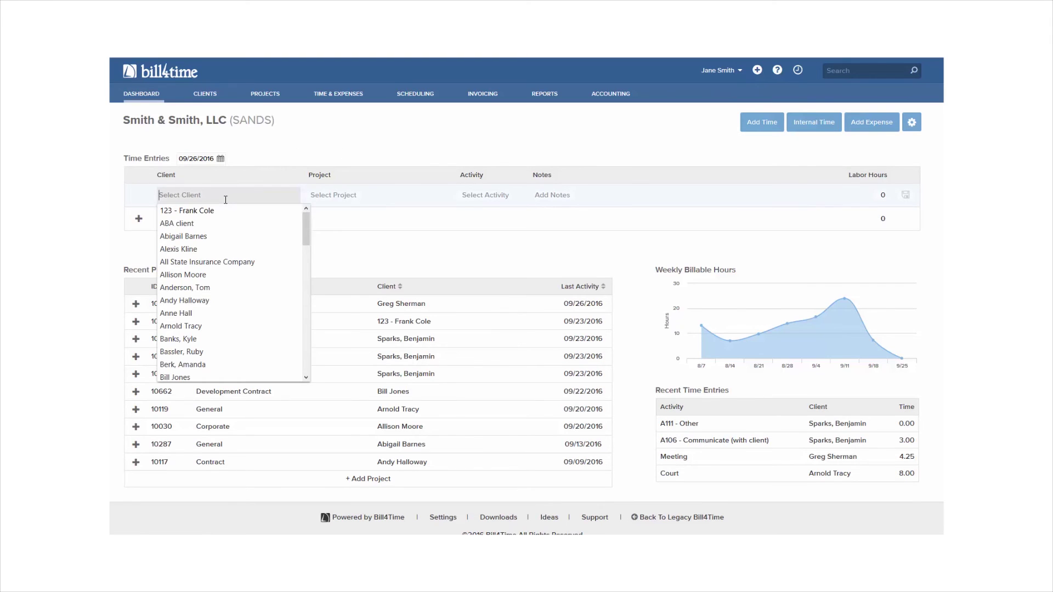
pyautogui.write('gre')
pyautogui.click(228, 215)
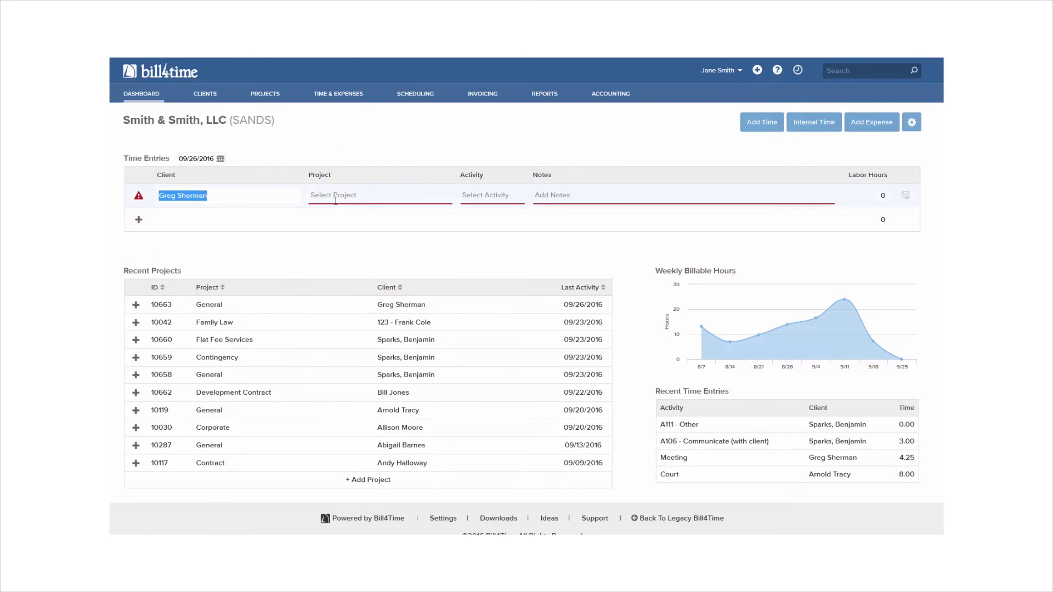
pyautogui.click(335, 201)
pyautogui.click(351, 212)
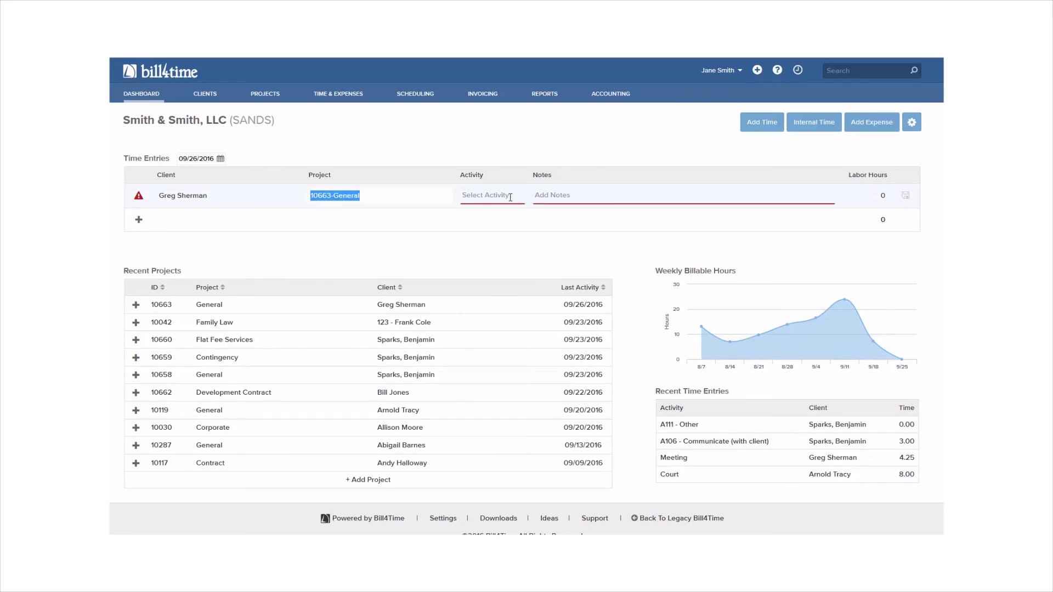
pyautogui.click(510, 197)
pyautogui.click(493, 228)
pyautogui.click(551, 192)
pyautogui.write('Sp')
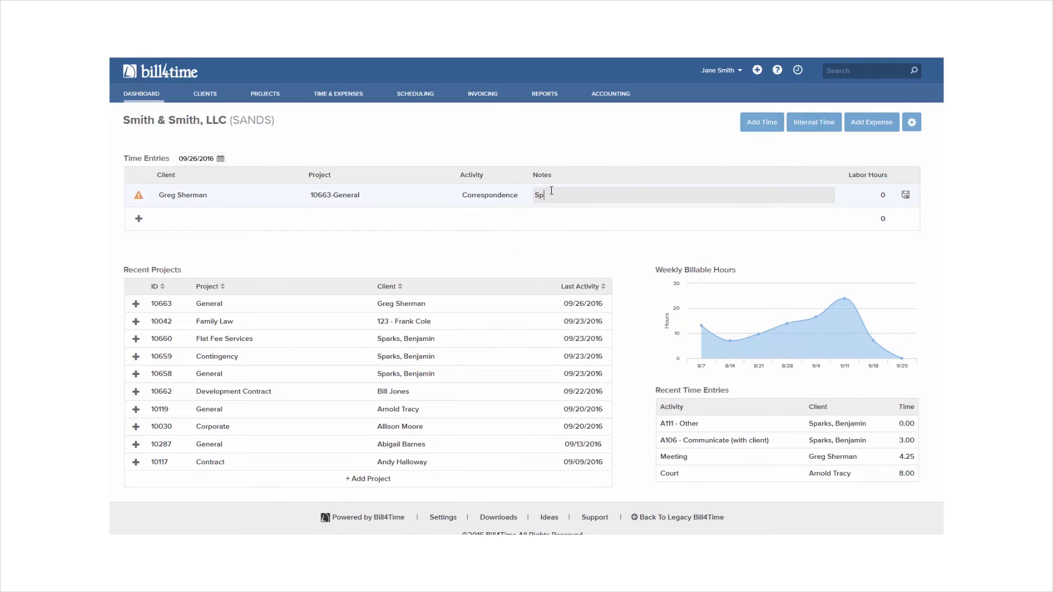
pyautogui.write('oke with client on case.')
pyautogui.press('Tab')
pyautogui.write('2.5')
# - Save the 2.5-hour entry, add a blank row, and start a new entry for 10663 General
pyautogui.click(905, 196)
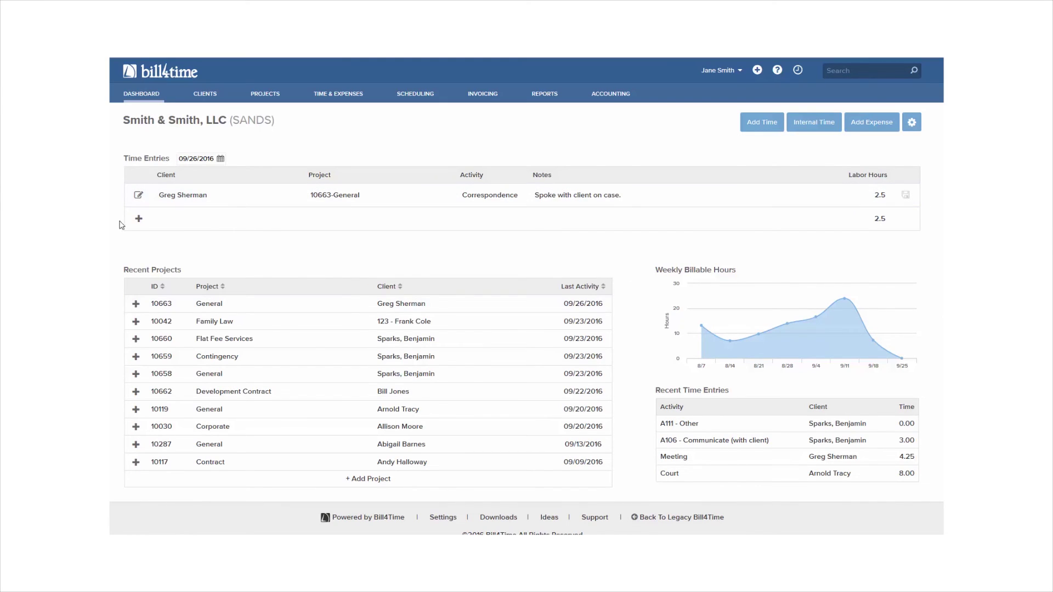
pyautogui.click(138, 225)
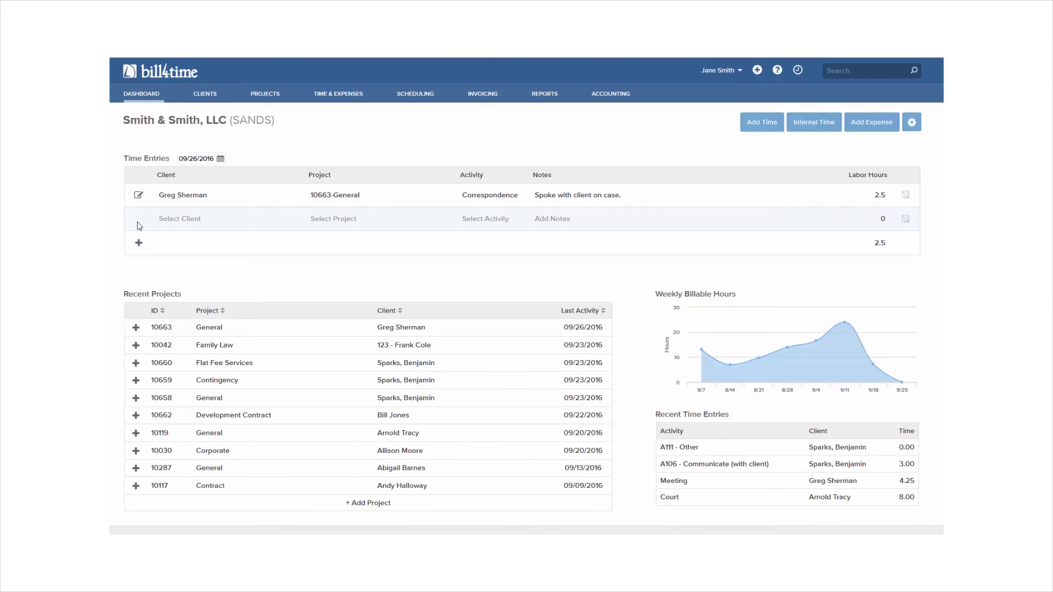
pyautogui.click(135, 327)
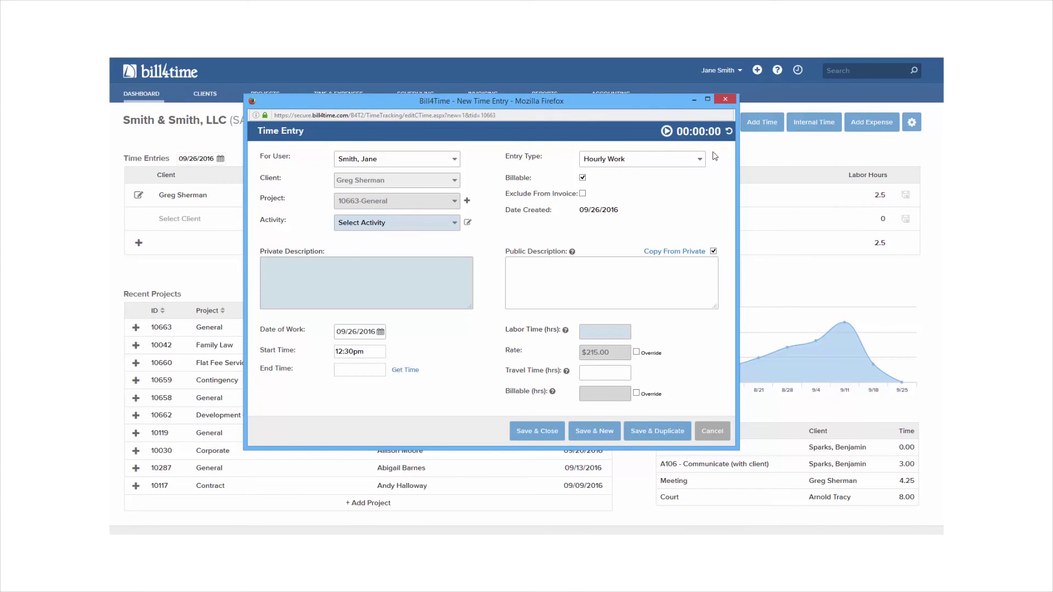
# - Cancel the new time entry, open the General project, then go to Time & Expenses
pyautogui.click(726, 99)
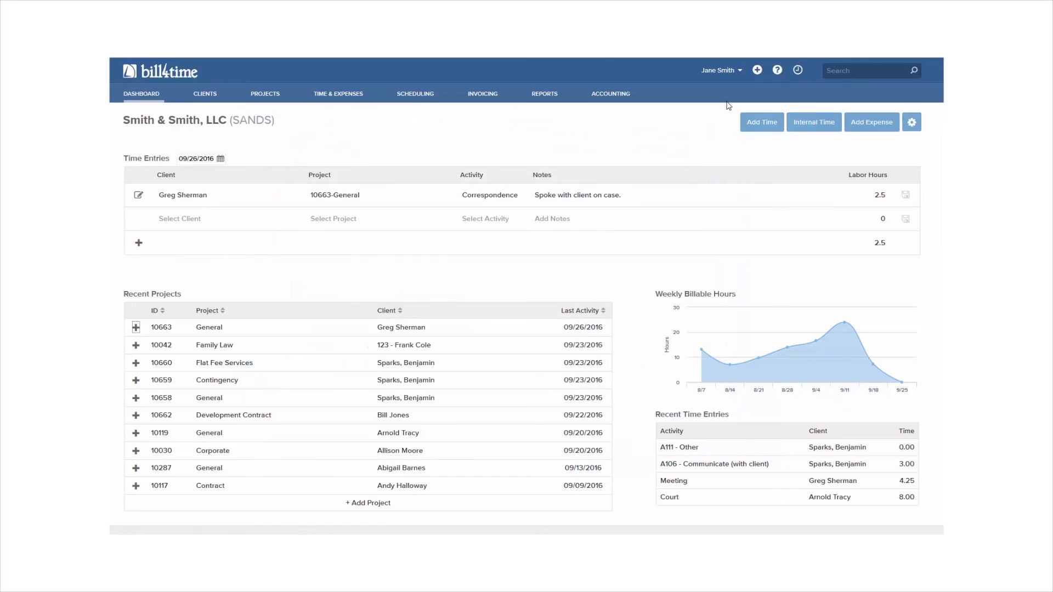
pyautogui.click(217, 333)
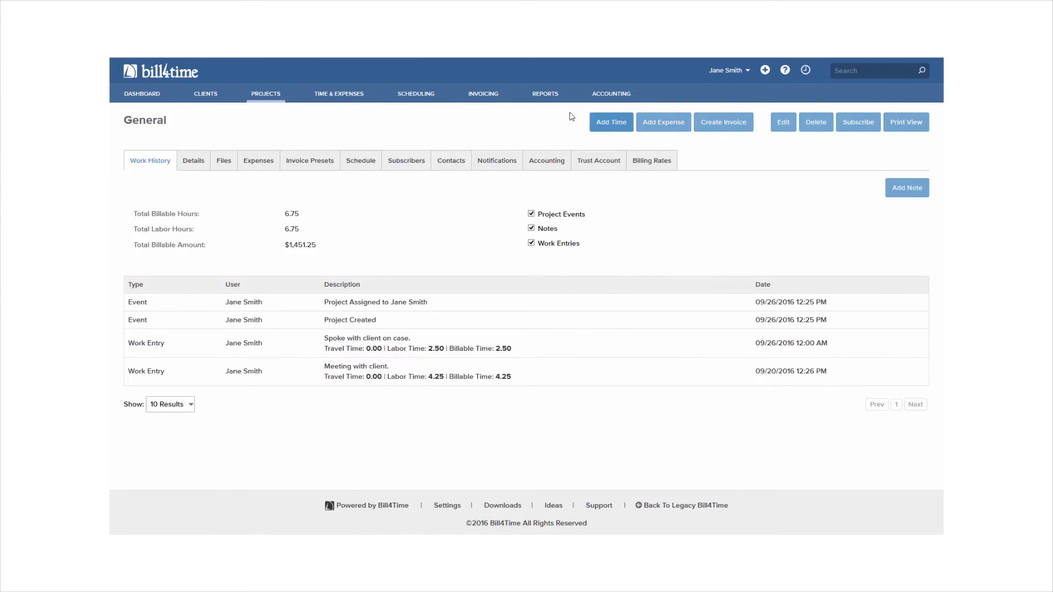
pyautogui.click(339, 94)
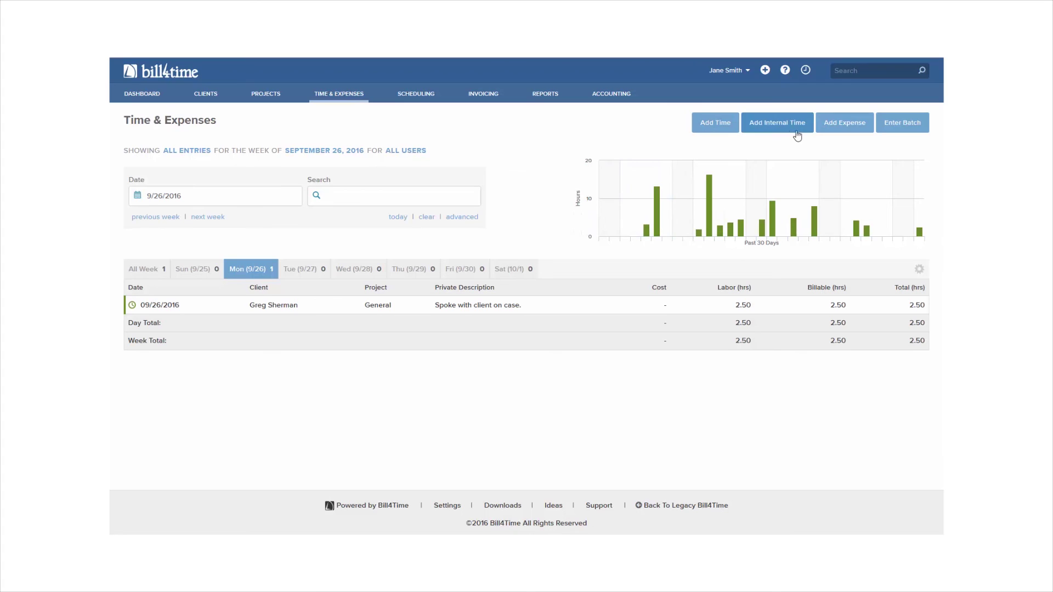
# - Start a Meal (T) expense for the client on 10663-General, 'Lunch meeting with client.', costing 87.50
pyautogui.click(841, 132)
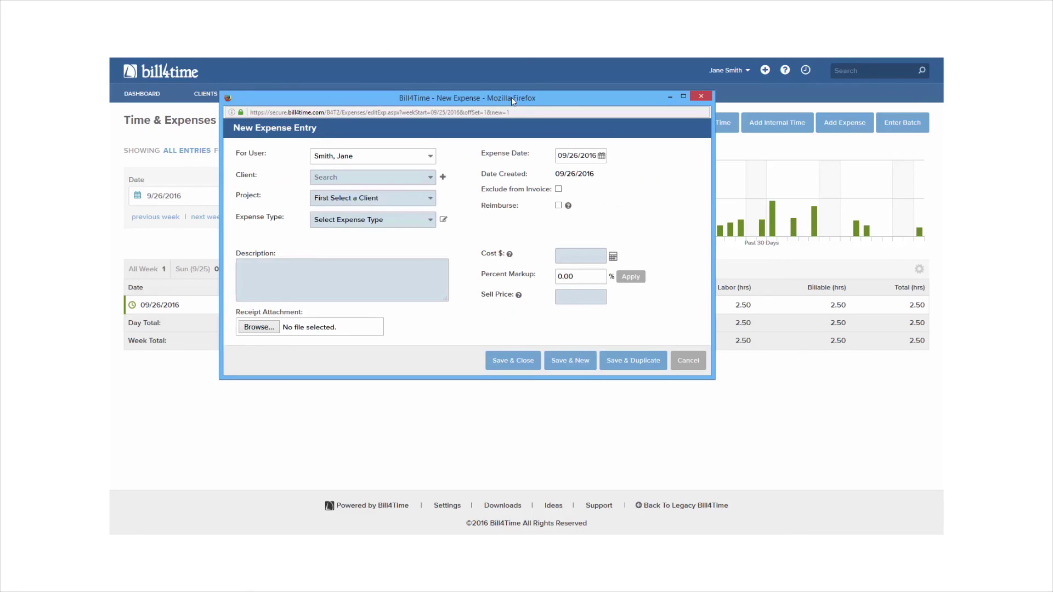
pyautogui.click(402, 177)
pyautogui.write('gre')
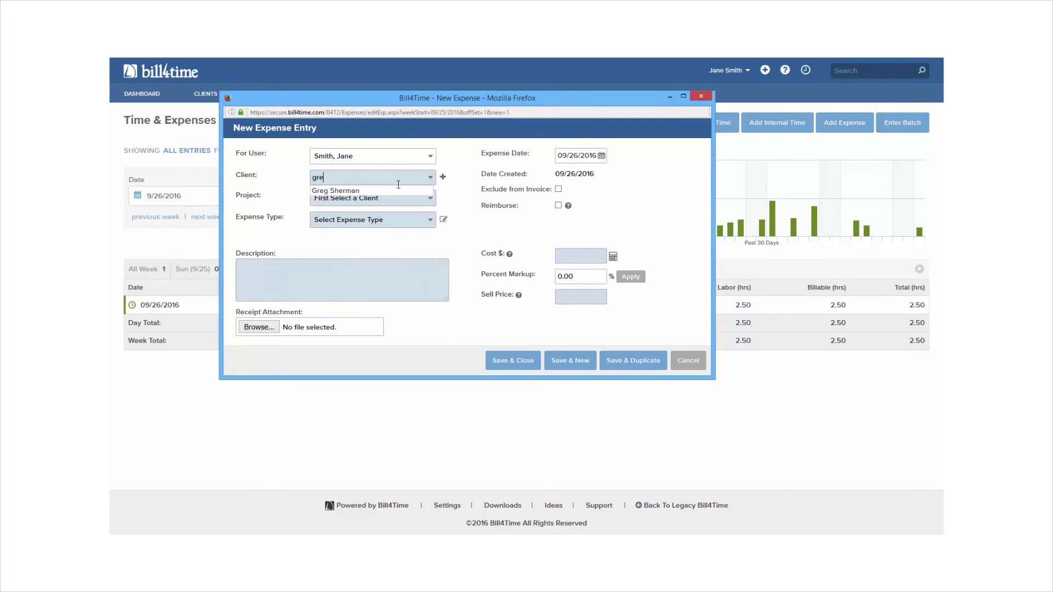
pyautogui.click(394, 190)
pyautogui.click(394, 201)
pyautogui.click(389, 217)
pyautogui.click(388, 221)
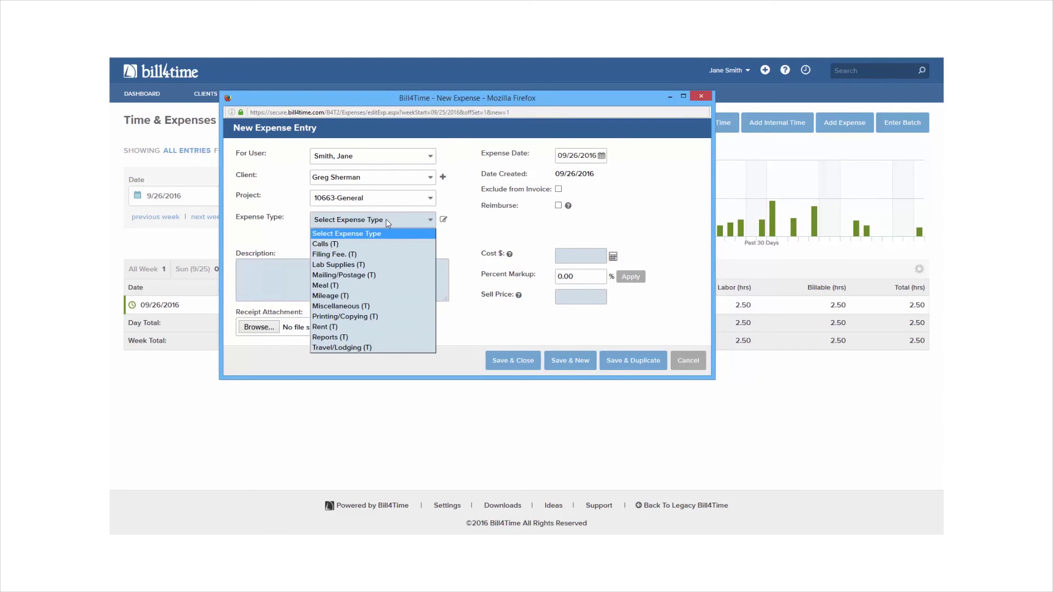
pyautogui.click(377, 284)
pyautogui.click(359, 278)
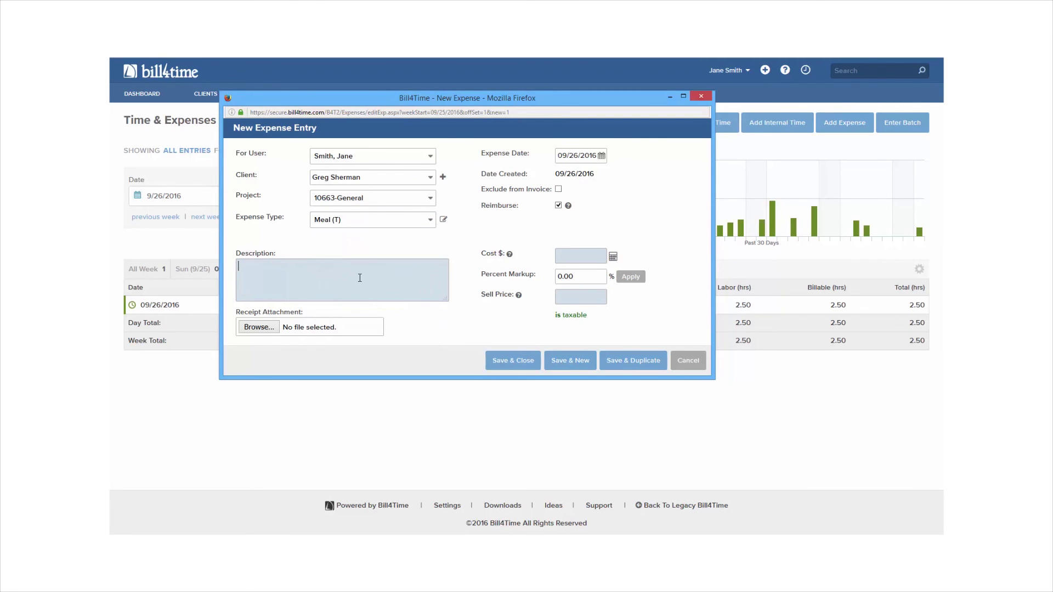
pyautogui.write('Lunch meeting with client.')
pyautogui.click(588, 251)
pyautogui.write('87.50')
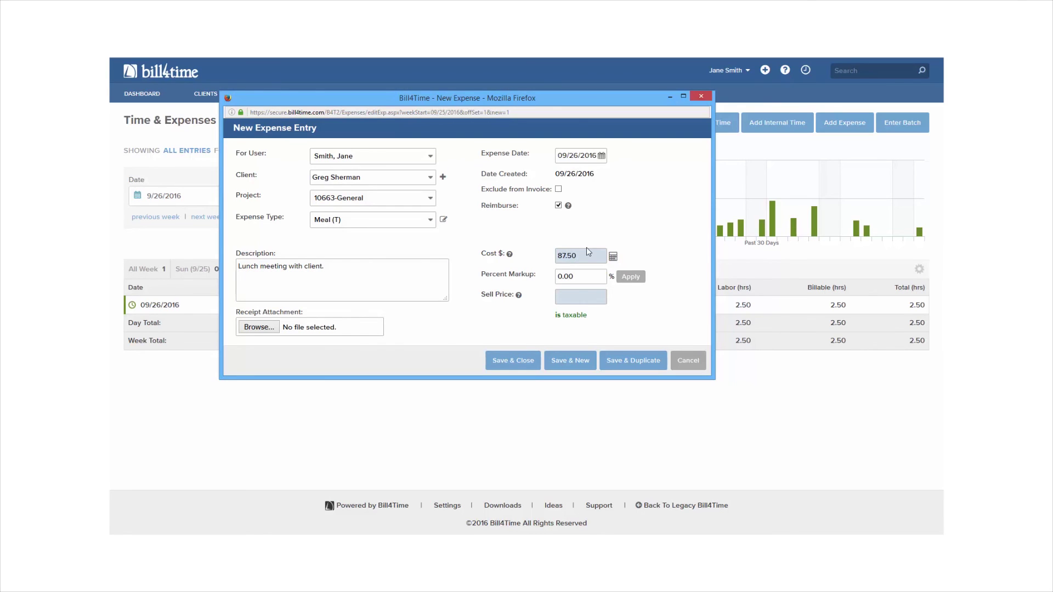
pyautogui.click(590, 244)
# - Date the expense 09/20/2016, attach receipt.jpg, and save it
pyautogui.tripleClick(588, 157)
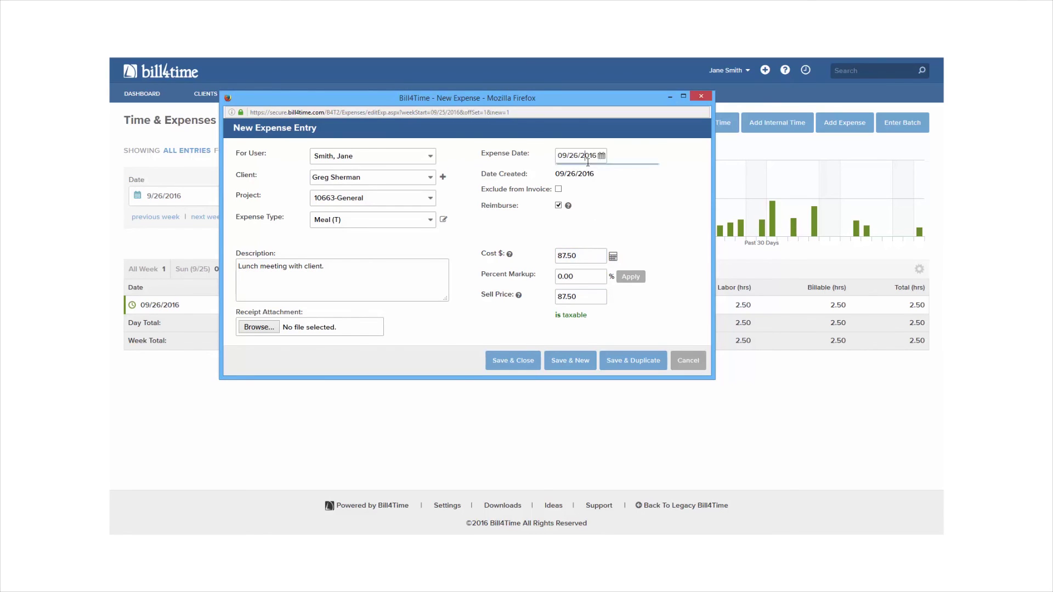
pyautogui.write('09/20/2016')
pyautogui.click(259, 327)
pyautogui.doubleClick(399, 190)
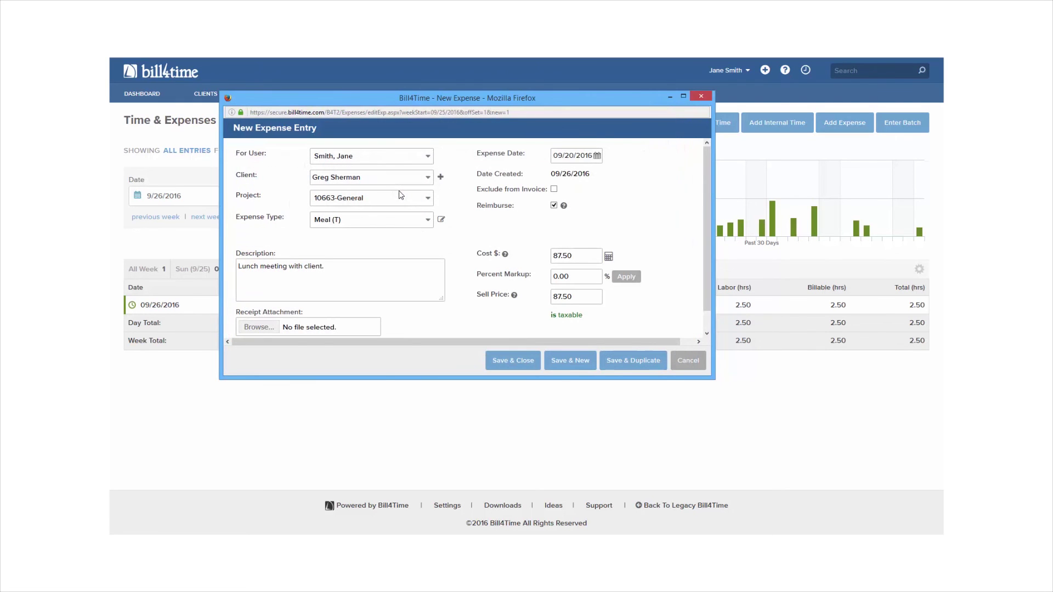
pyautogui.scroll(-1, 380, 282)
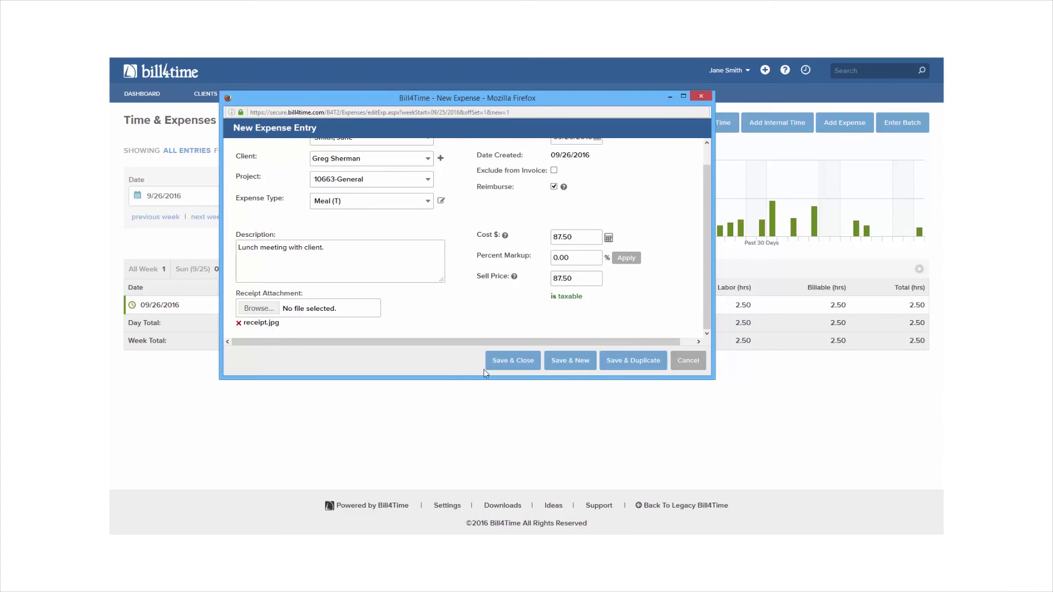
pyautogui.click(507, 364)
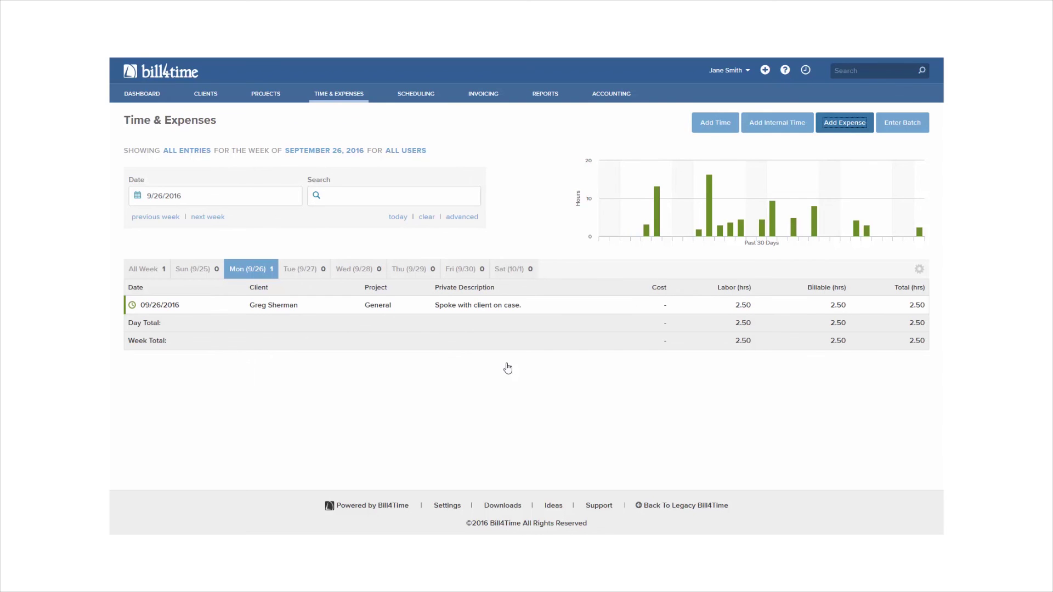
pyautogui.click(890, 126)
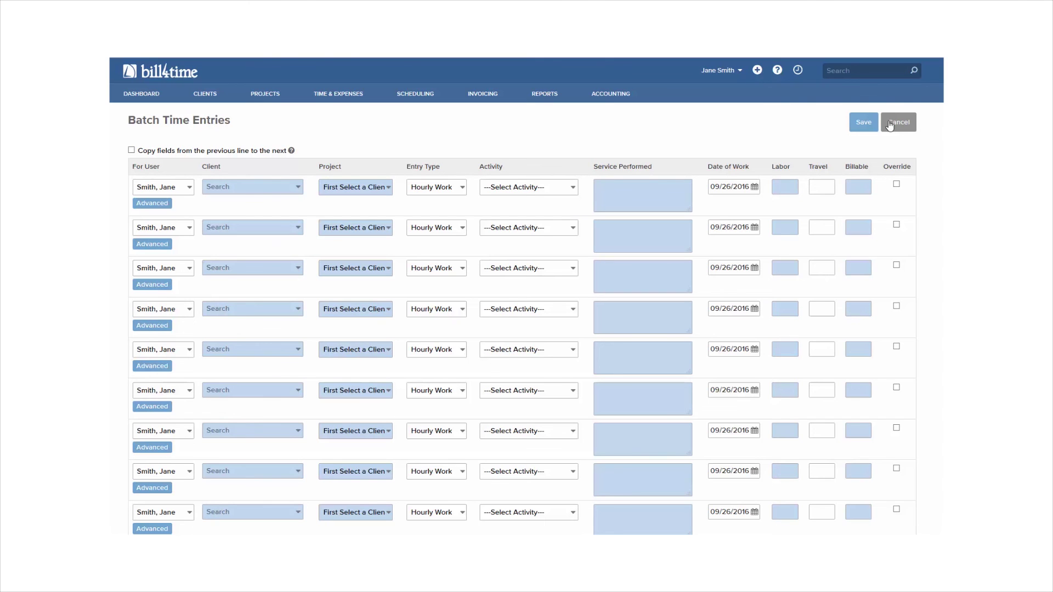
pyautogui.click(890, 127)
pyautogui.click(529, 252)
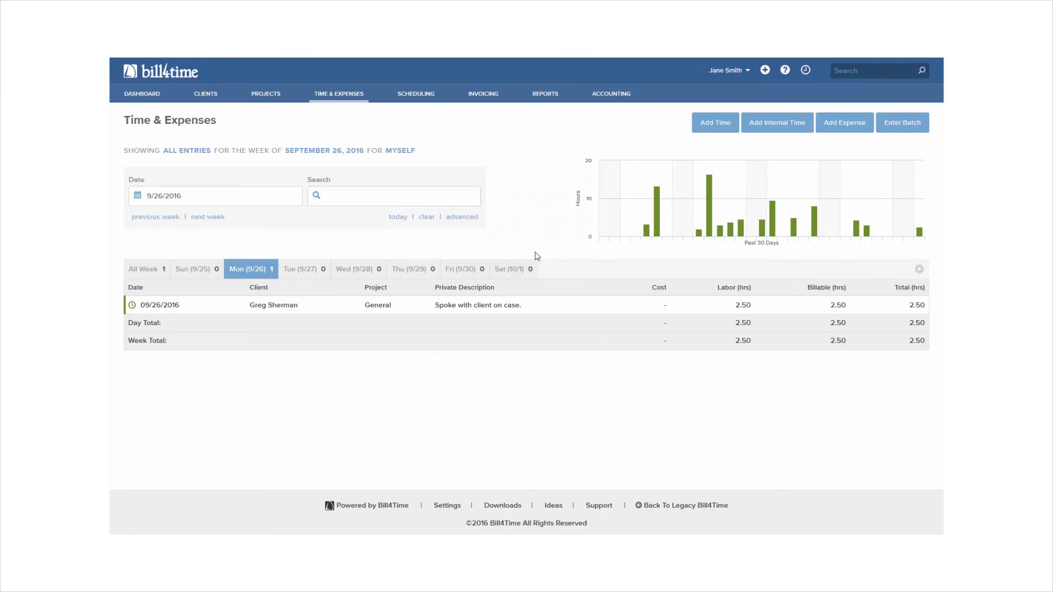
pyautogui.click(806, 71)
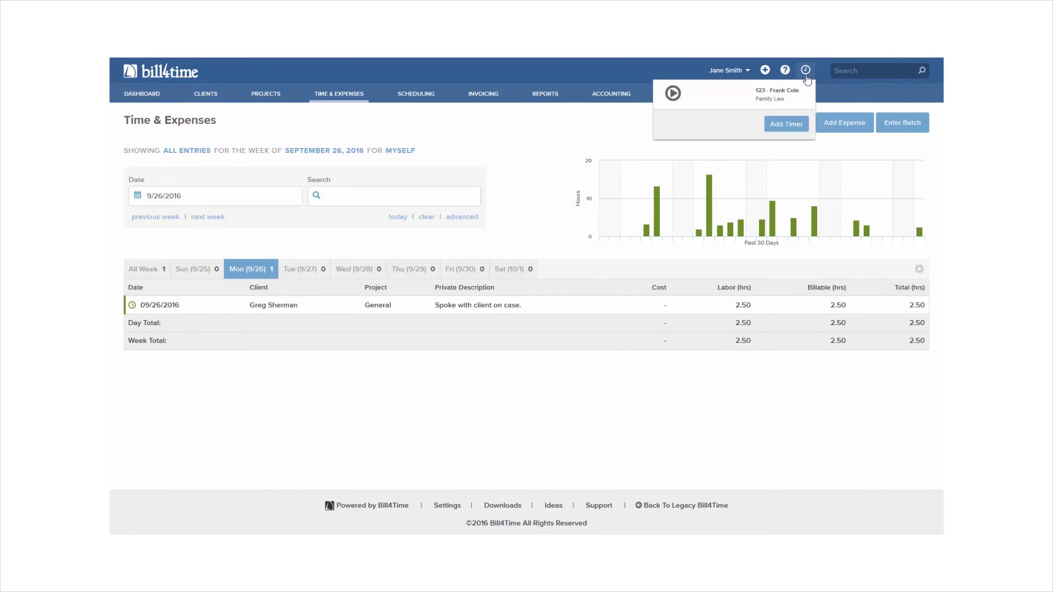
# - Create and save a Phone Call timer for the client on 10663-General noted 'Phone call with client.'
pyautogui.click(798, 128)
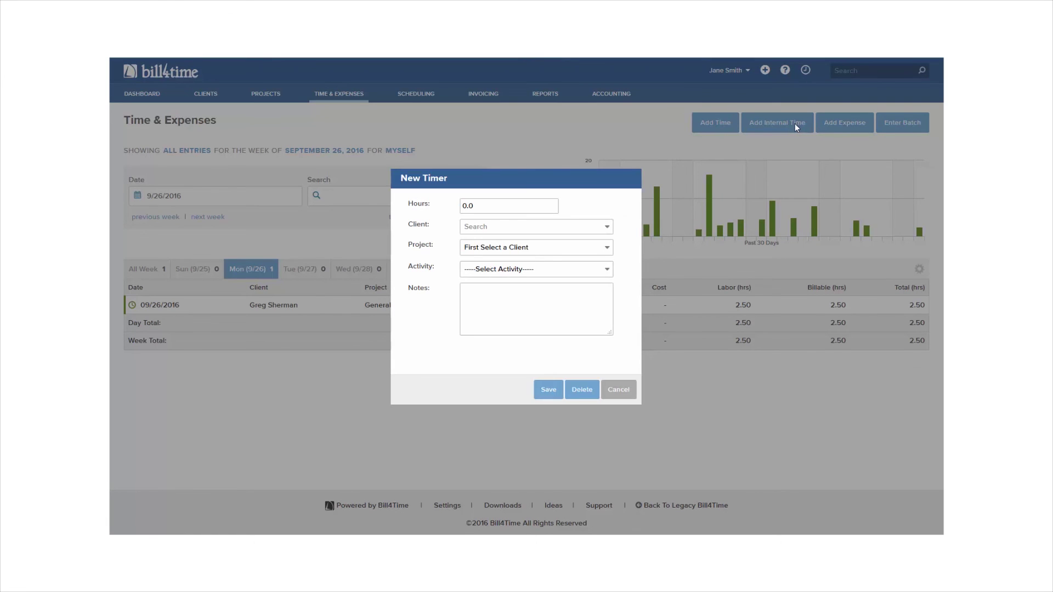
pyautogui.click(565, 224)
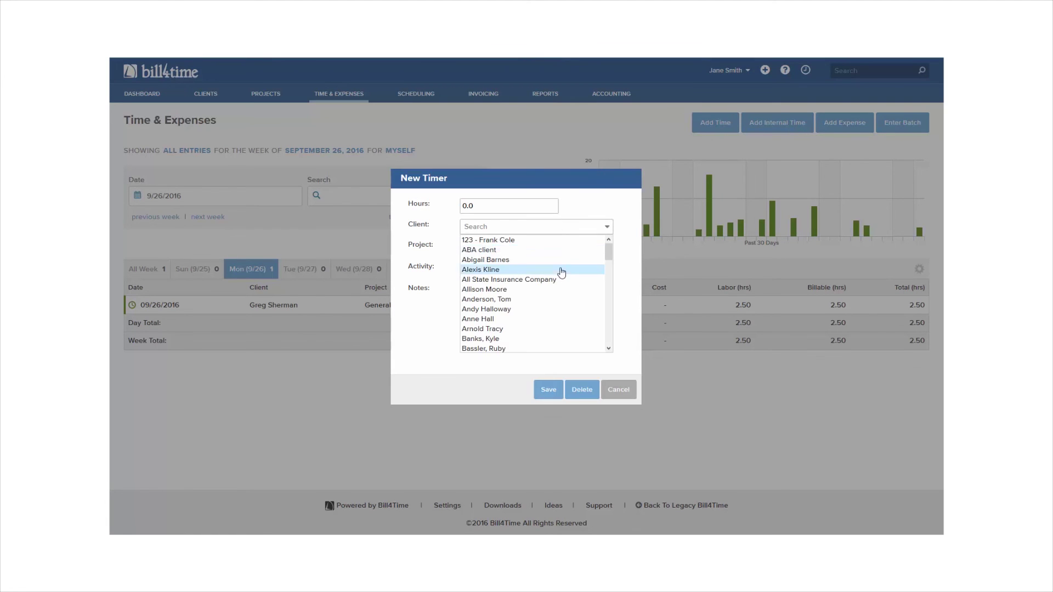
pyautogui.write('greg')
pyautogui.click(531, 241)
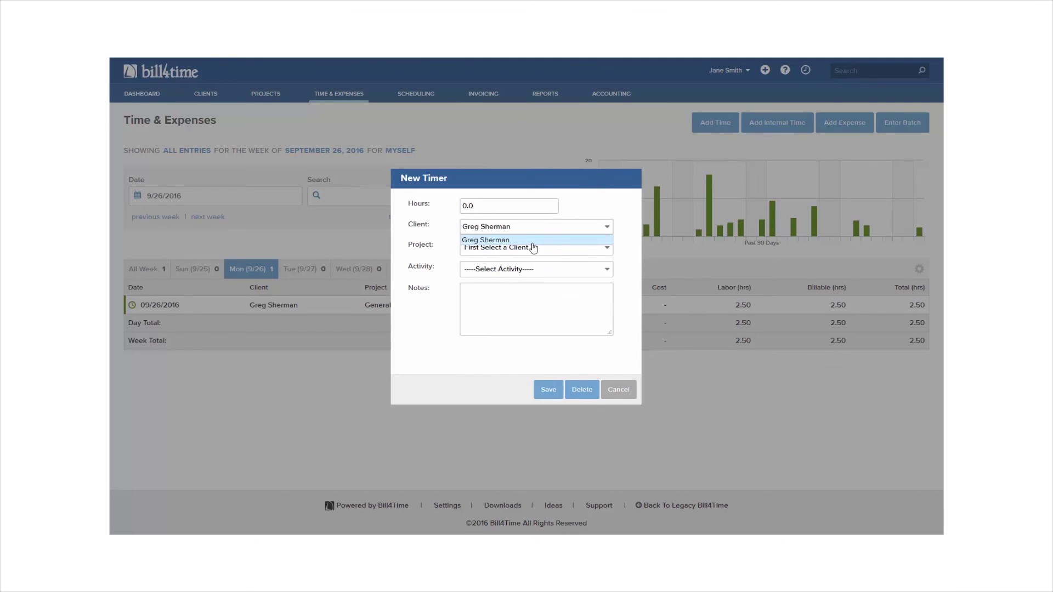
pyautogui.click(535, 248)
pyautogui.click(535, 271)
pyautogui.click(535, 269)
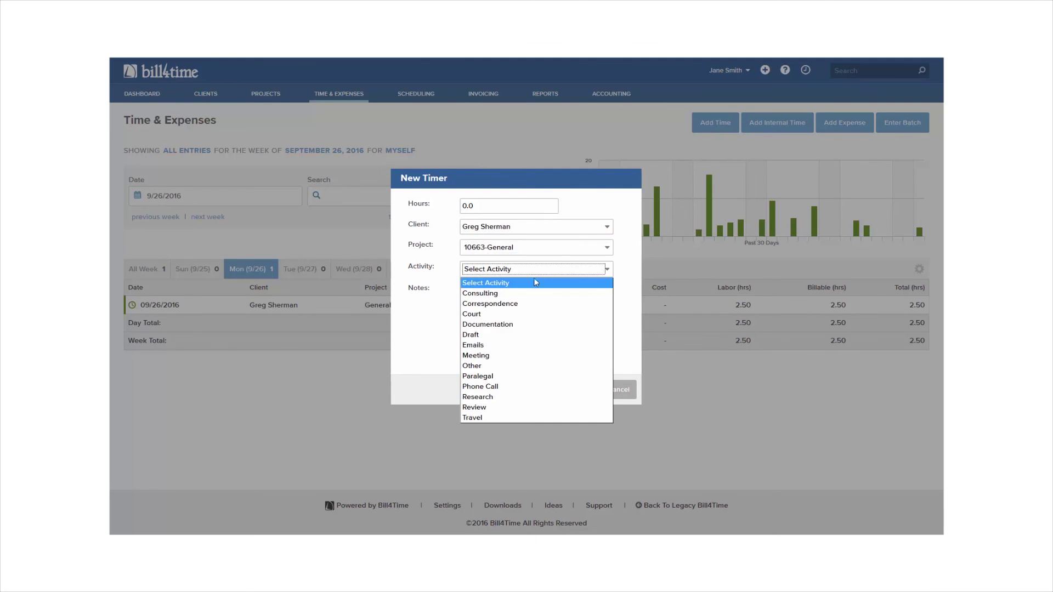
pyautogui.click(539, 390)
pyautogui.click(536, 328)
pyautogui.write('Phone call with client.')
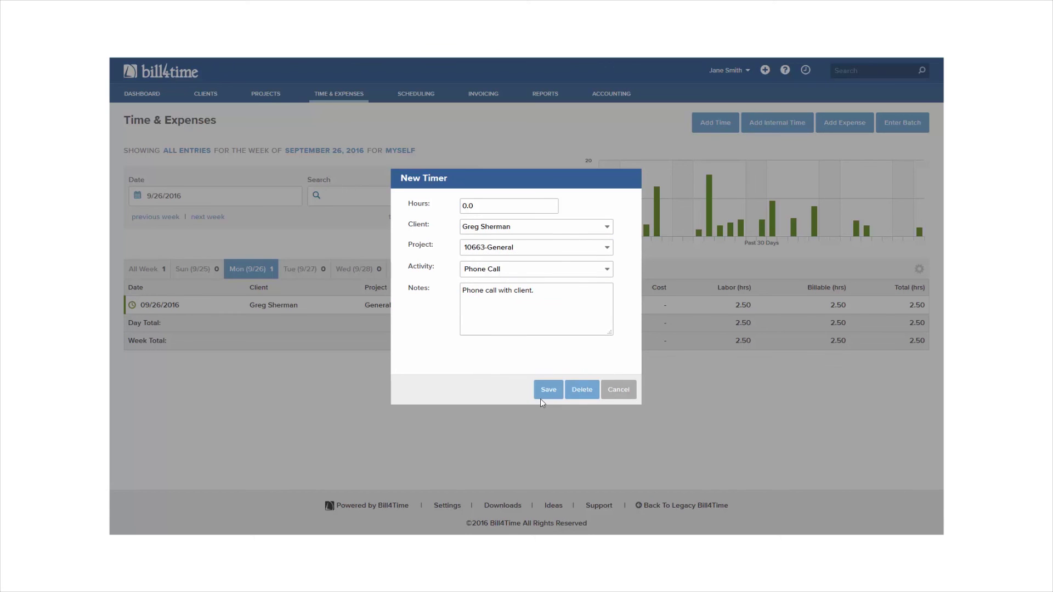
pyautogui.click(543, 394)
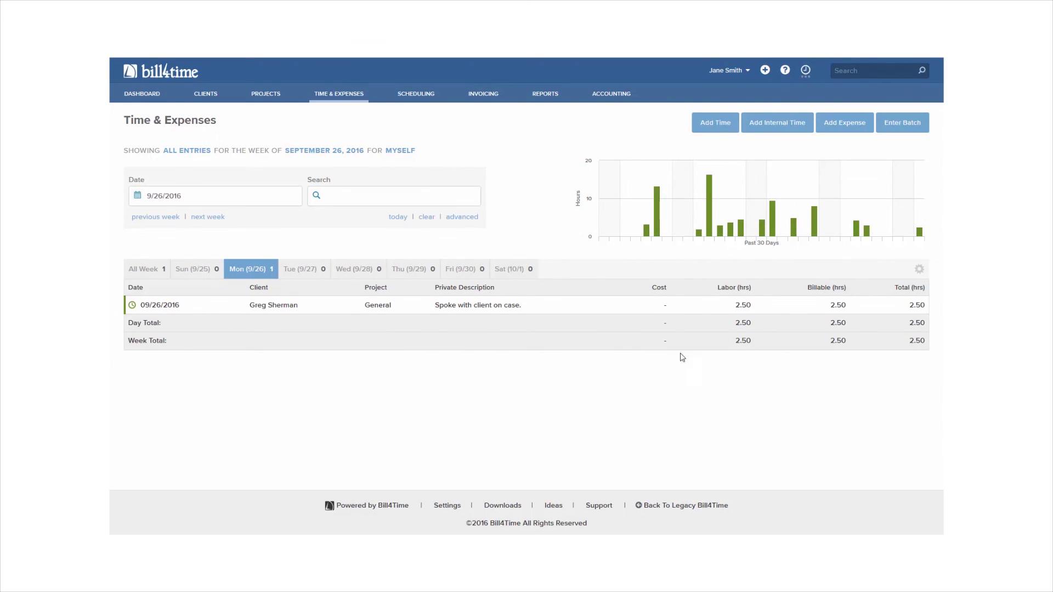
pyautogui.click(806, 71)
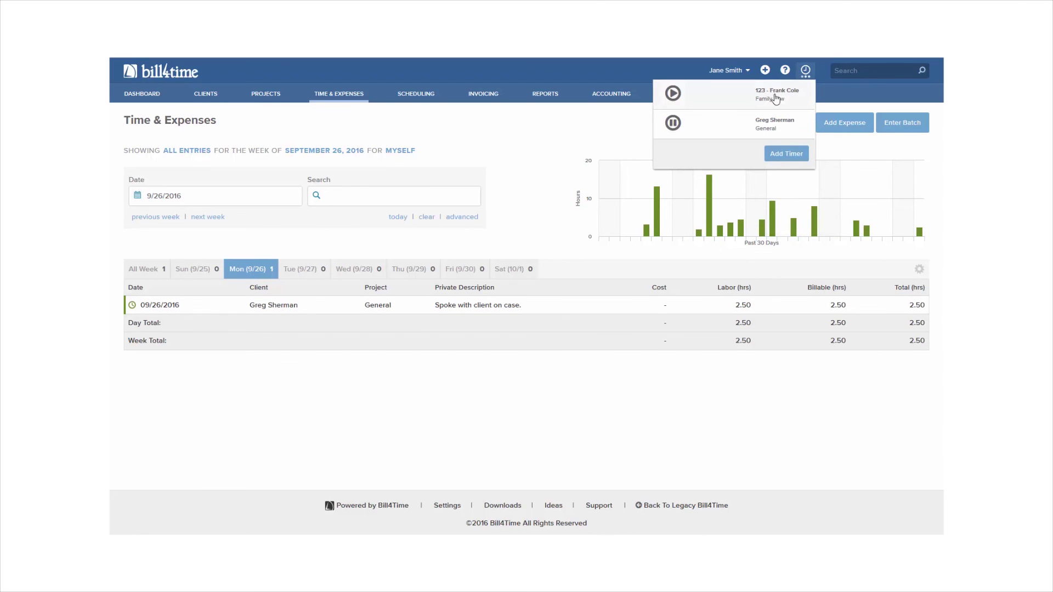
# - Convert the phone call timer into a 0.10-hour time entry and save it
pyautogui.click(771, 124)
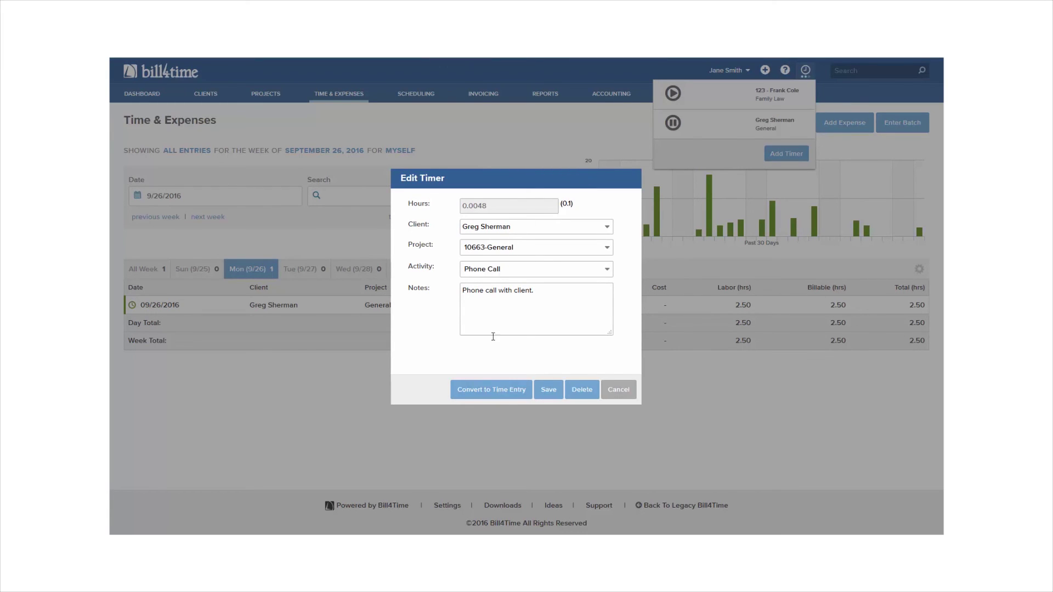
pyautogui.click(503, 392)
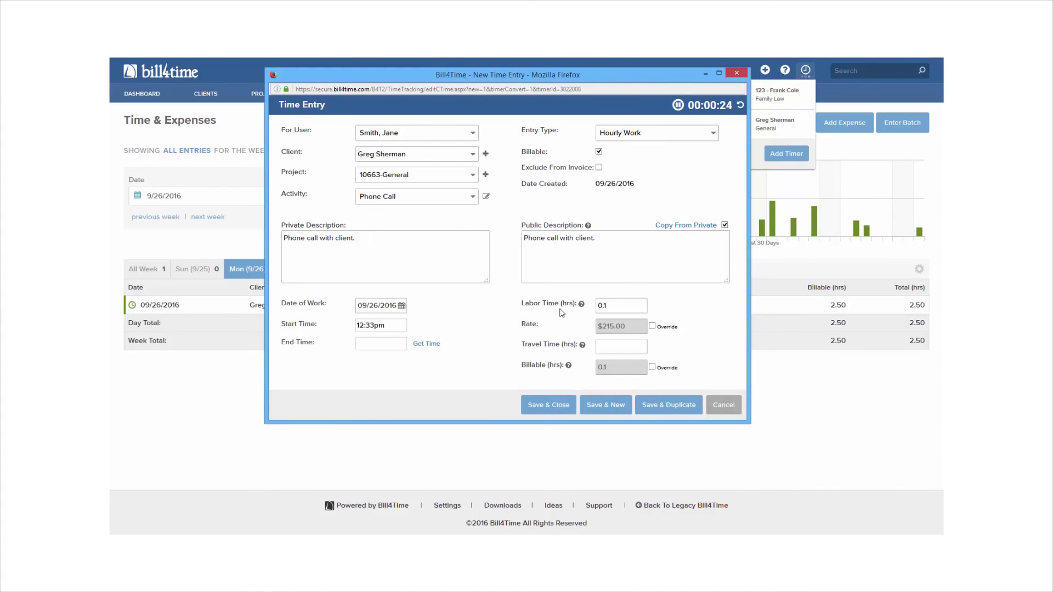
pyautogui.click(560, 406)
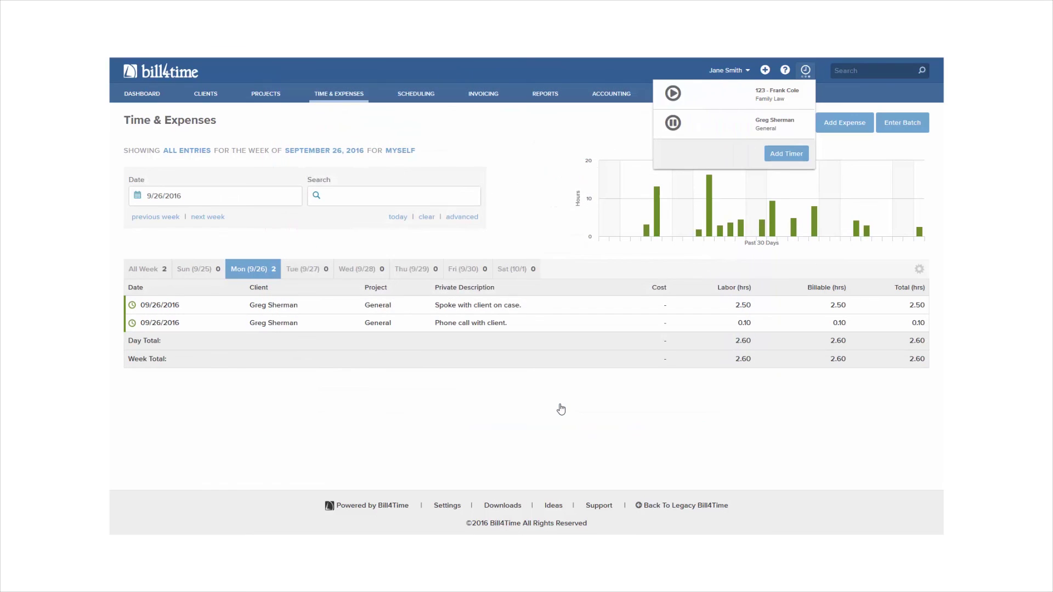